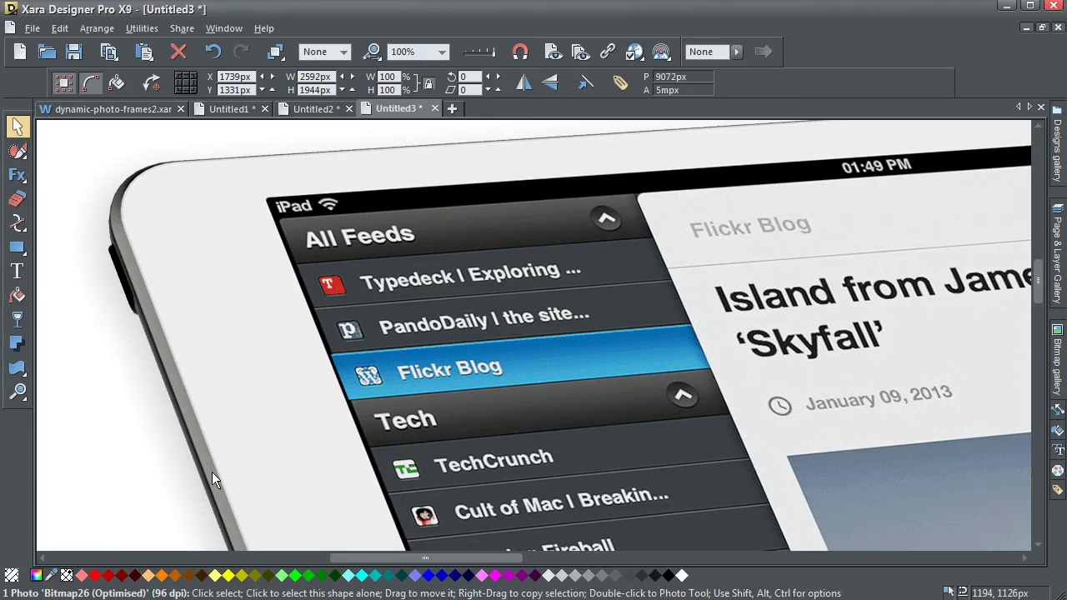
# Drag the Bitmap26 Alcatraz photo from the bitmap gallery onto the page.
pyautogui.click(346, 402)
pyautogui.click(342, 401)
pyautogui.click(1052, 365)
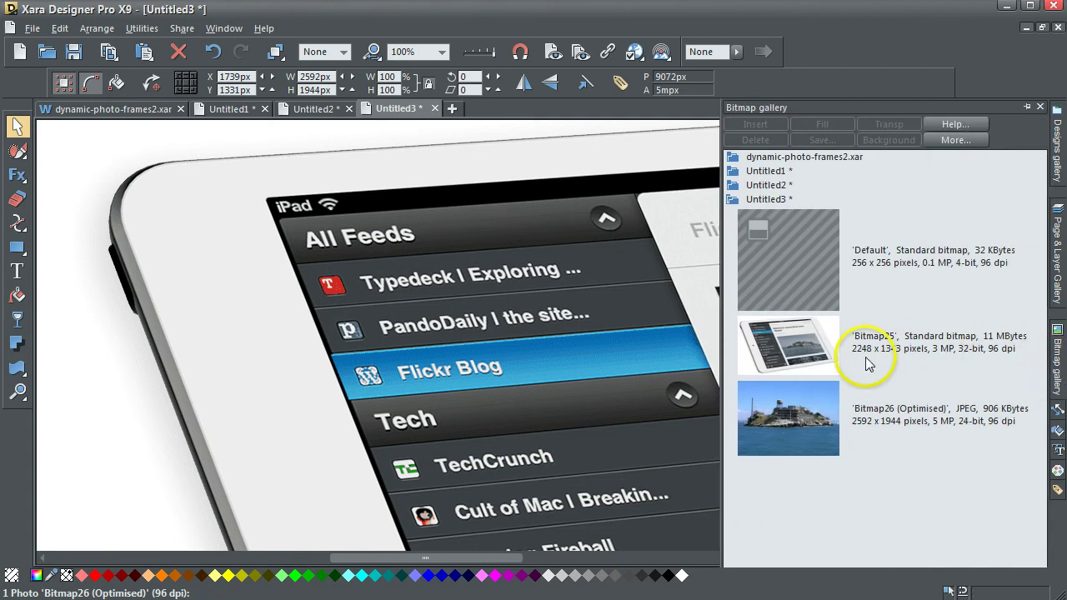
pyautogui.click(785, 350)
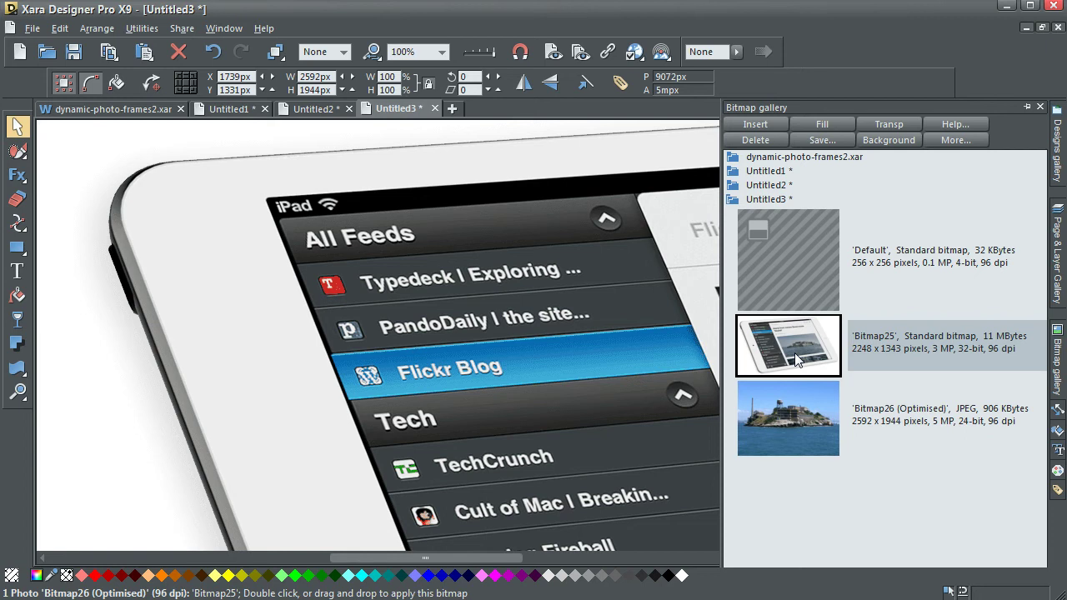
pyautogui.click(809, 427)
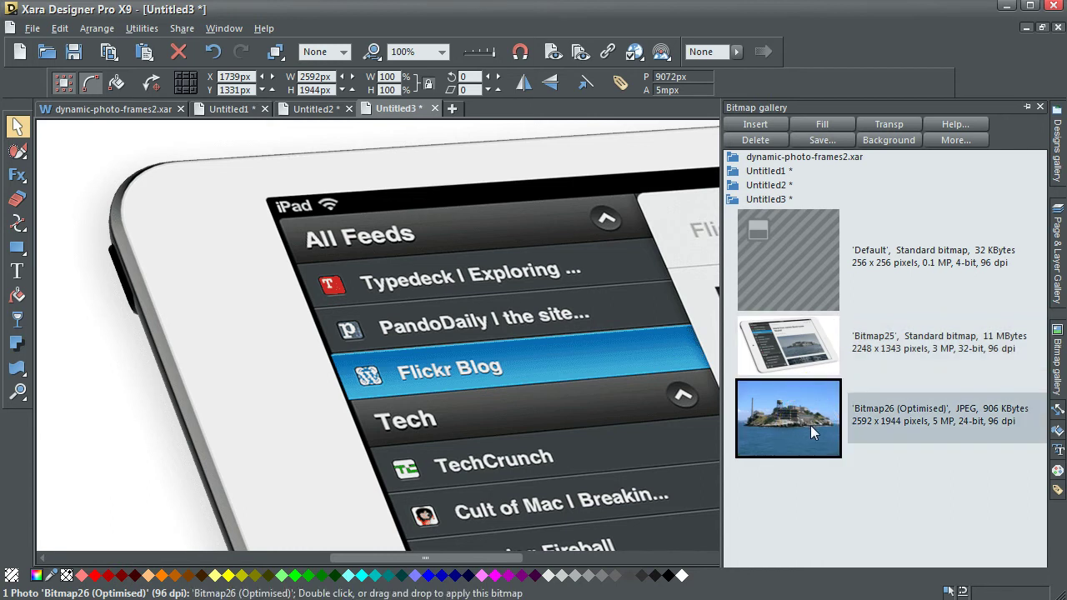
pyautogui.moveTo(813, 423); pyautogui.dragTo(499, 221)
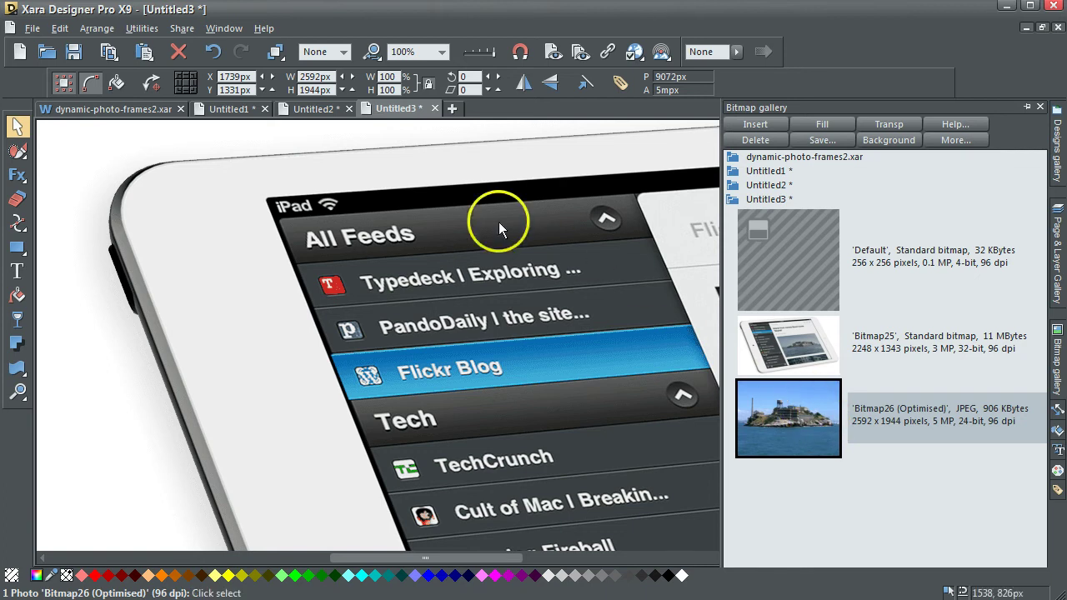
pyautogui.click(200, 139)
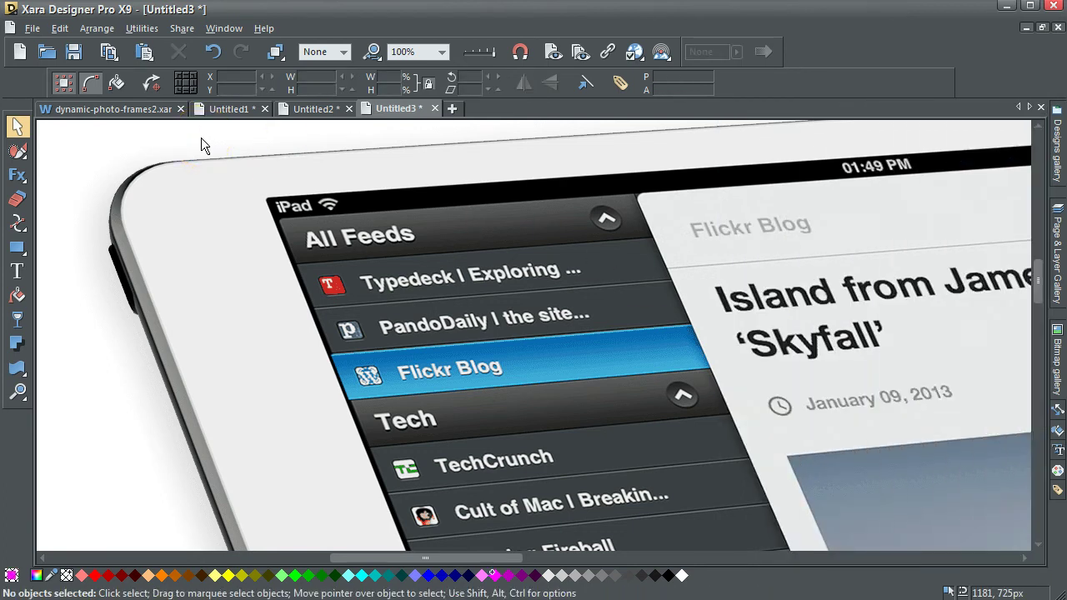
pyautogui.moveTo(261, 155)
pyautogui.mouseDown()
pyautogui.moveTo(255, 162)
pyautogui.moveTo(422, 156)
pyautogui.mouseUp()
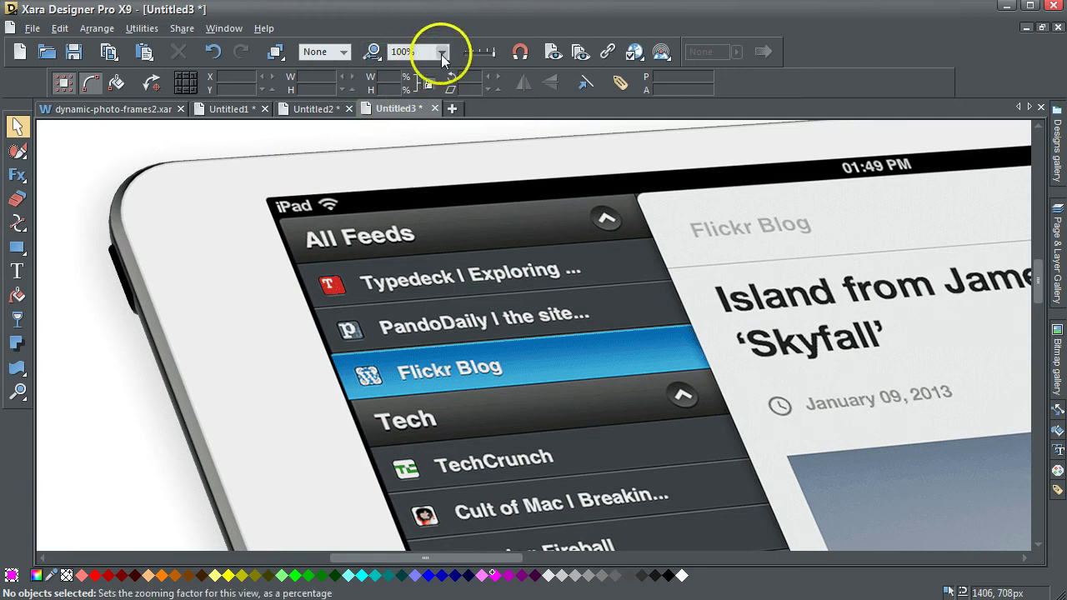
# Zoom out to fit the whole page with the tablet and Alcatraz photo in view.
pyautogui.click(380, 56)
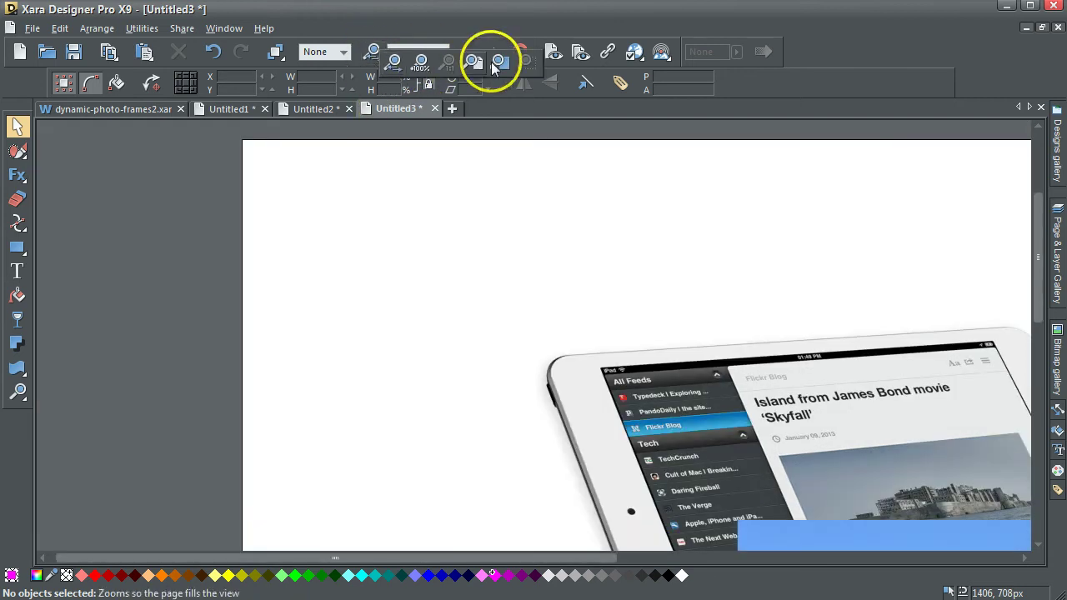
pyautogui.click(501, 63)
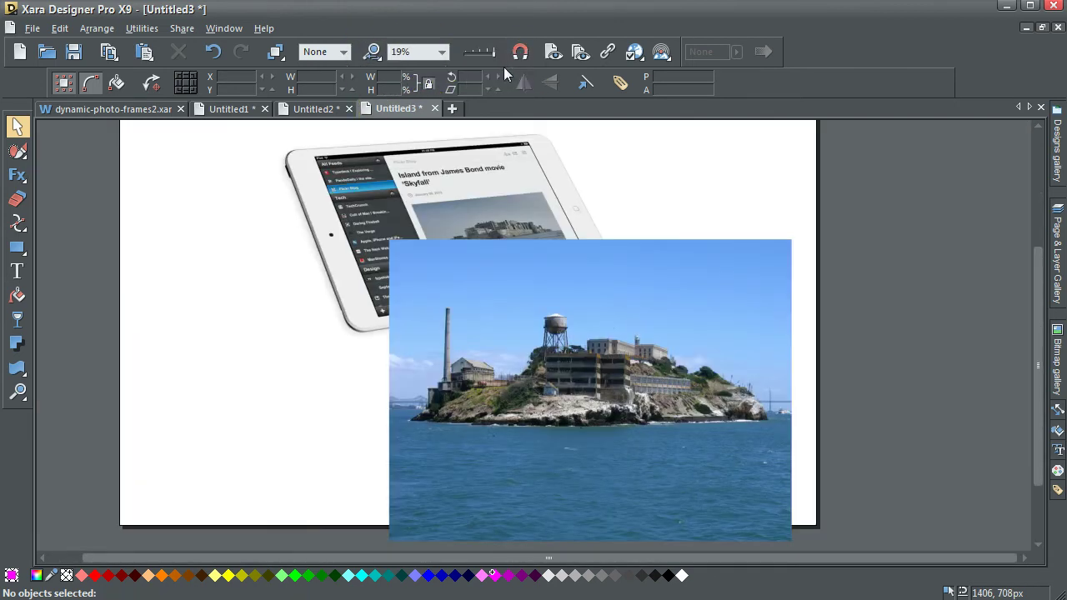
pyautogui.click(357, 191)
pyautogui.click(488, 322)
pyautogui.click(335, 242)
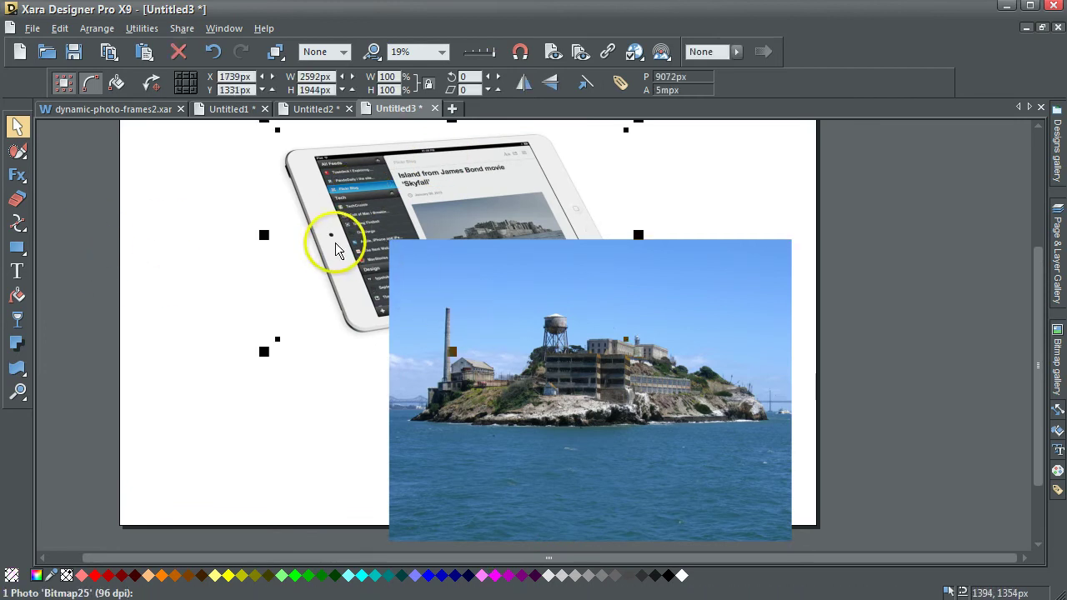
pyautogui.click(476, 309)
pyautogui.click(352, 256)
pyautogui.click(342, 246)
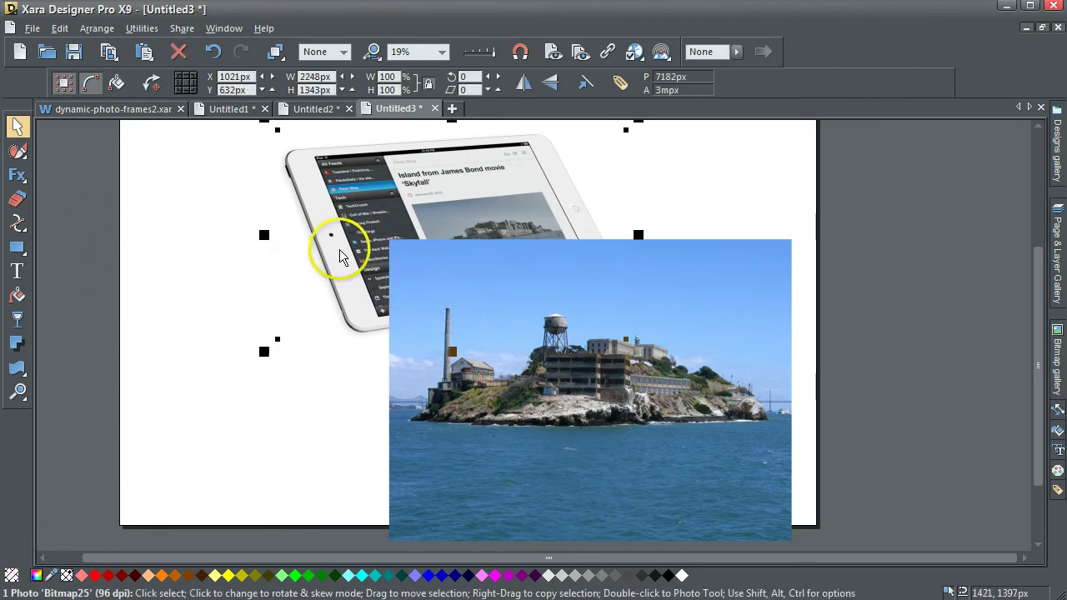
pyautogui.click(470, 322)
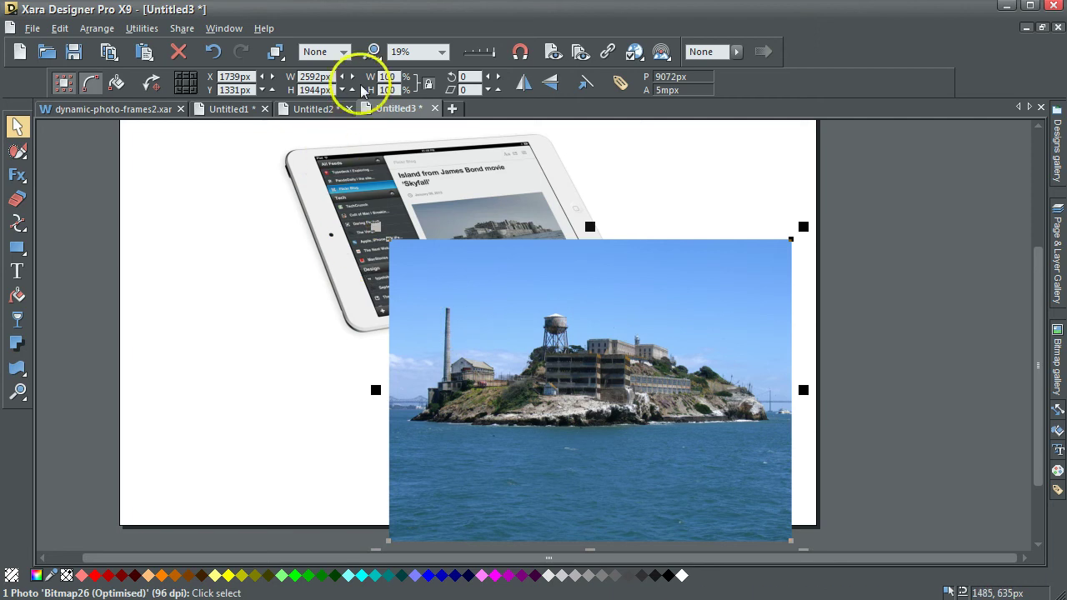
# Move the iPad left toward the page edge and the Alcatraz photo over its right side.
pyautogui.click(257, 267)
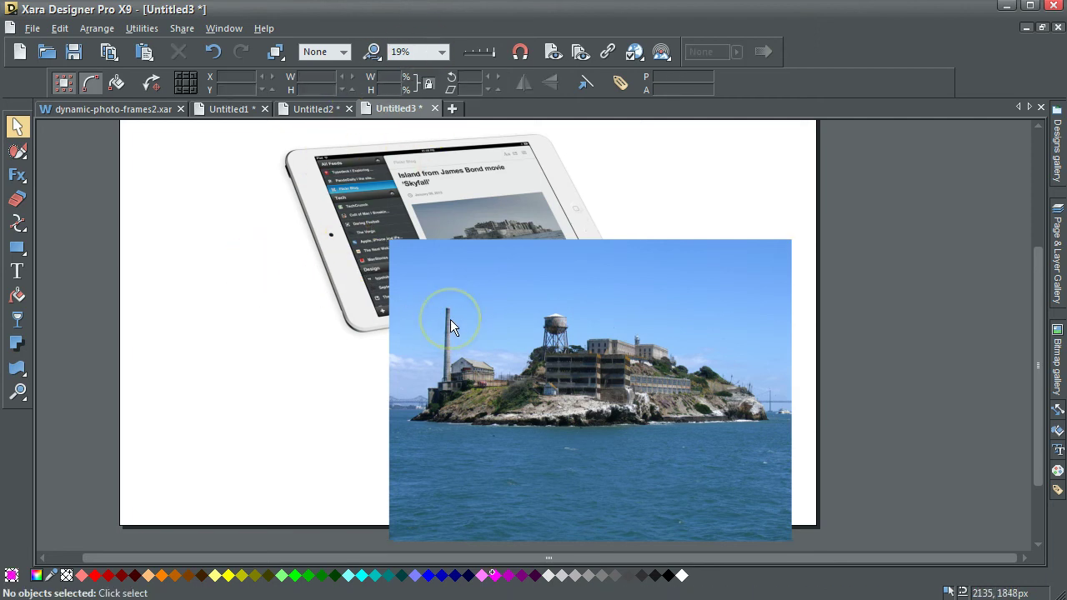
pyautogui.moveTo(450, 319); pyautogui.dragTo(476, 255)
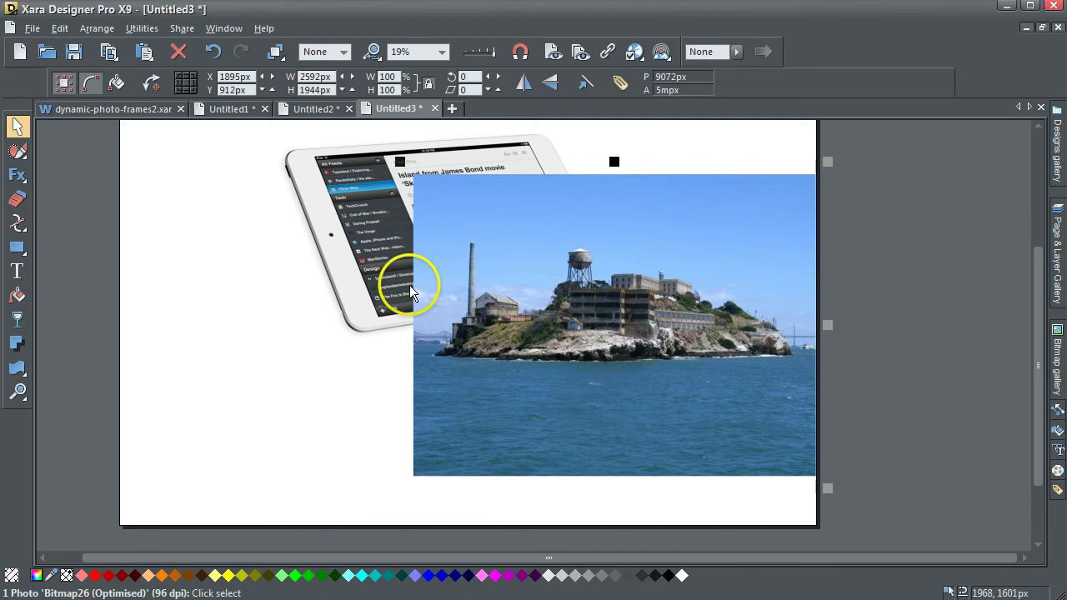
pyautogui.moveTo(370, 251); pyautogui.dragTo(211, 262)
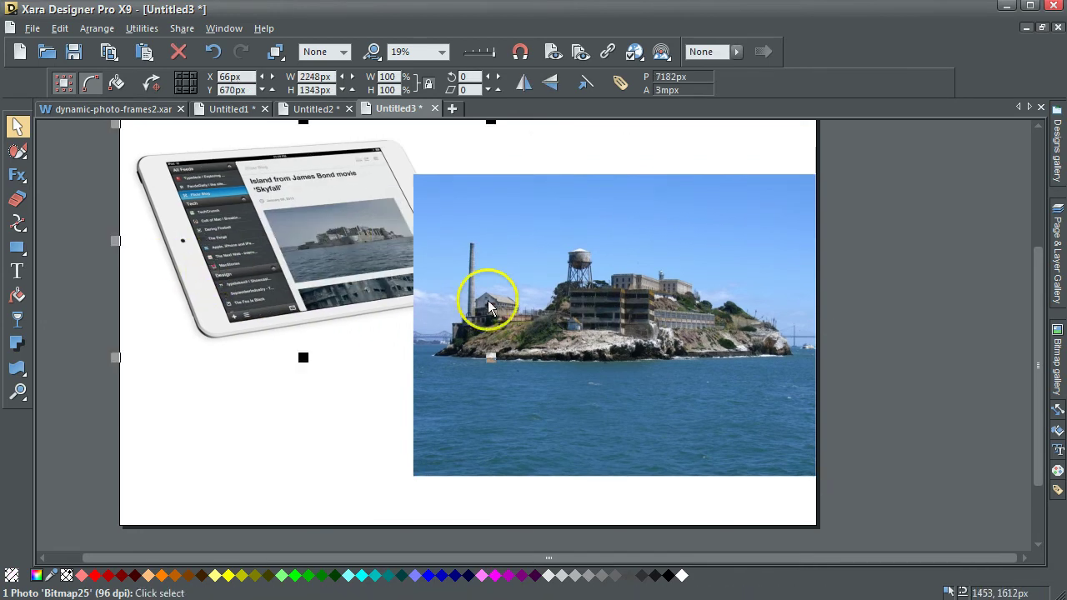
pyautogui.moveTo(546, 305); pyautogui.dragTo(466, 314)
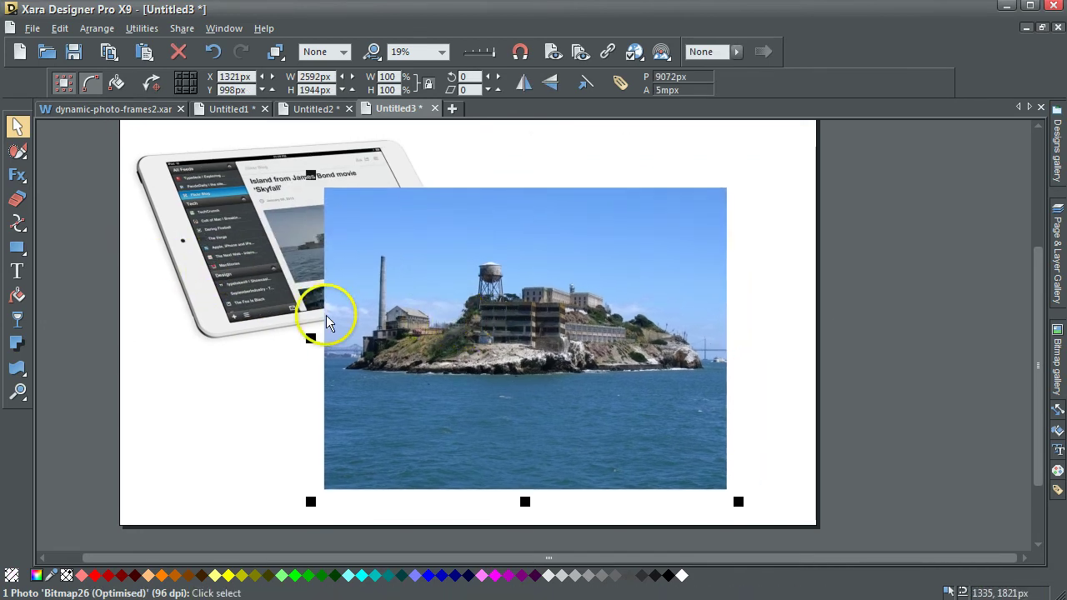
# Draw a rectangle over the photo, fill it #eaebeb light grey, and send it behind.
pyautogui.click(16, 248)
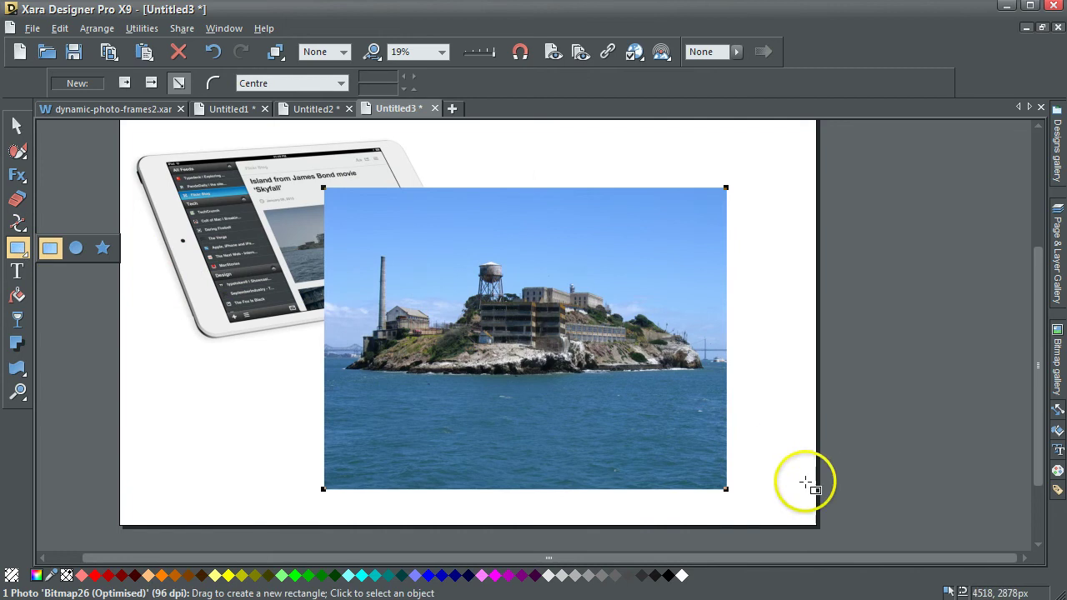
pyautogui.moveTo(733, 500); pyautogui.dragTo(320, 156)
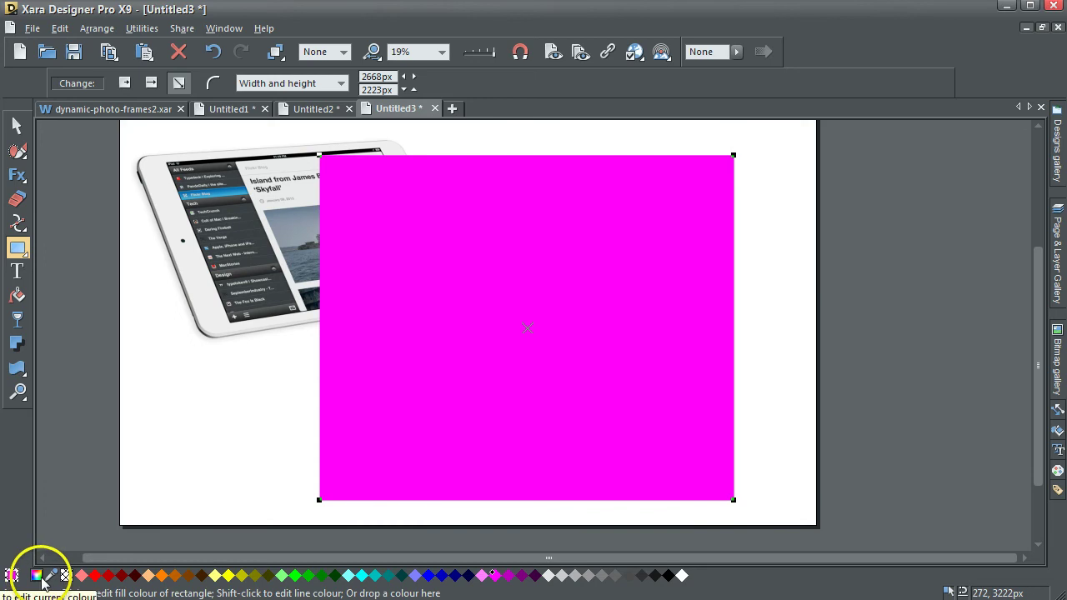
pyautogui.click(40, 575)
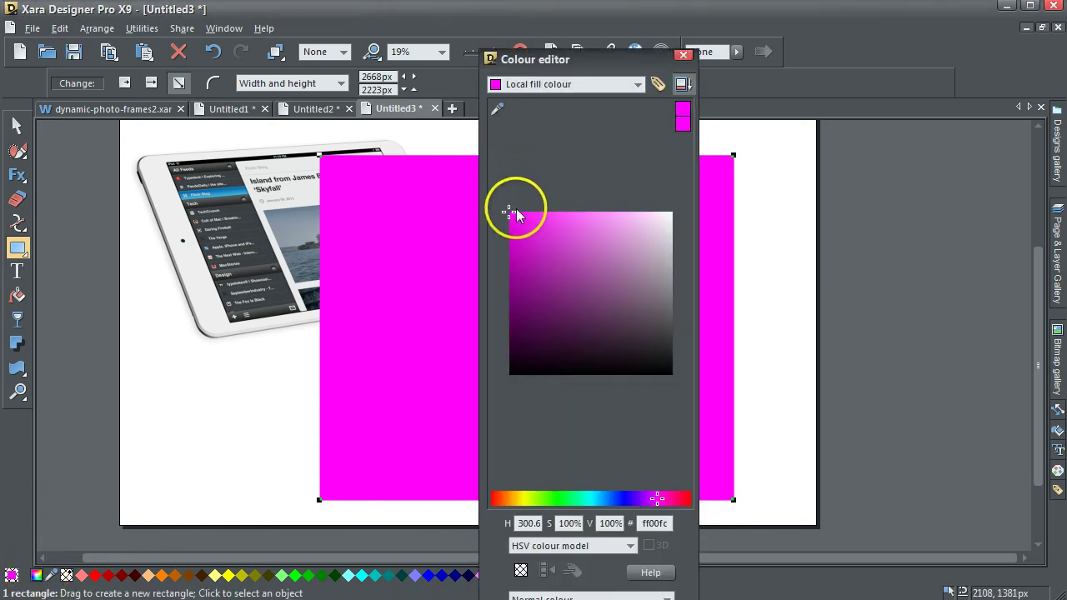
pyautogui.moveTo(497, 109); pyautogui.dragTo(301, 179)
pyautogui.click(683, 55)
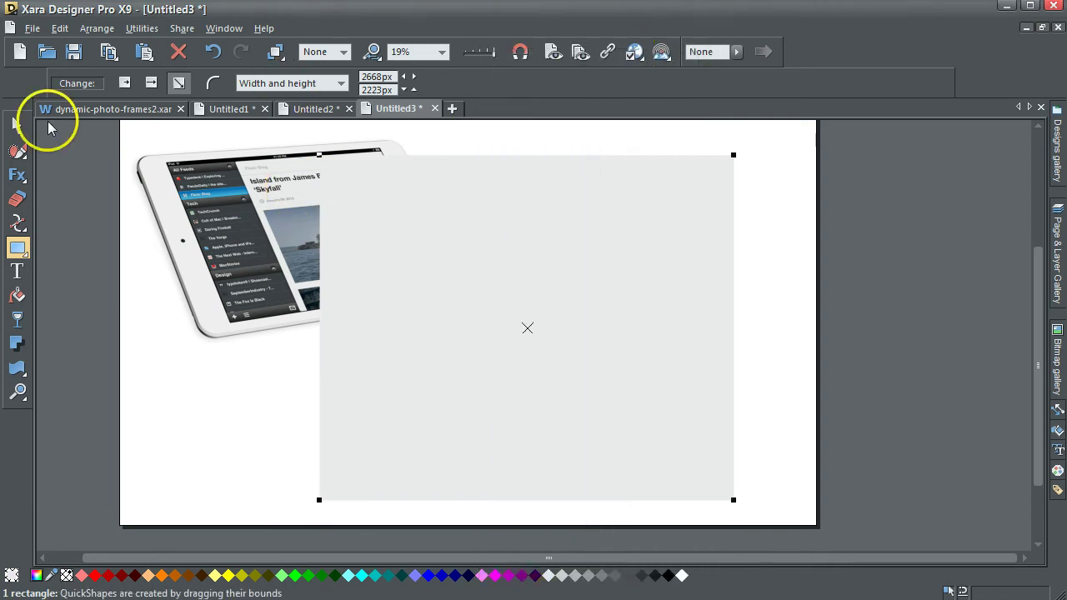
pyautogui.click(18, 123)
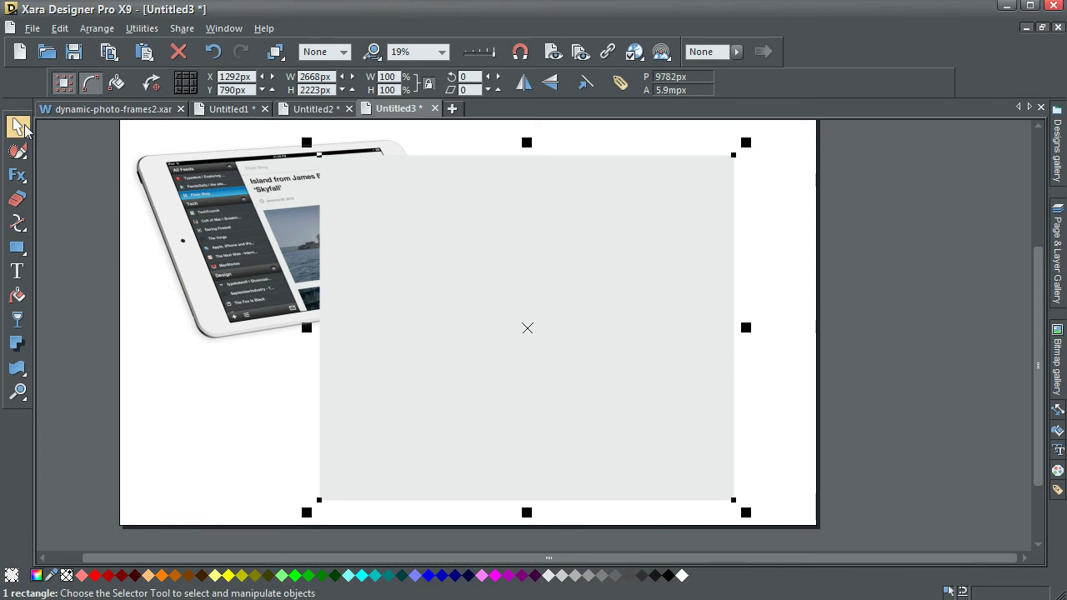
pyautogui.hotkey('ctrl', 'v')
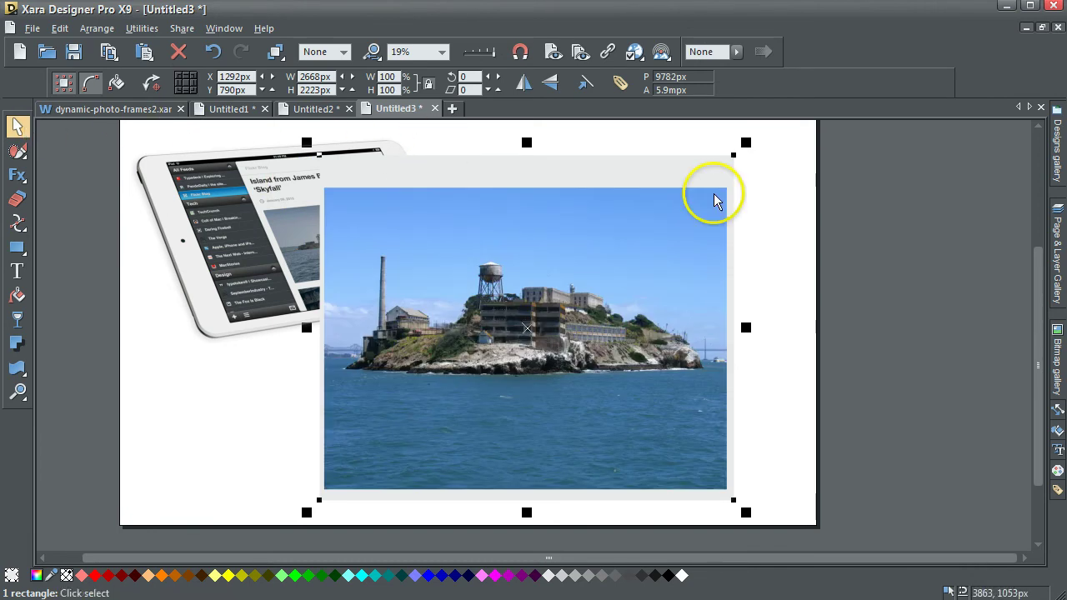
# Create a text column along the grey frame's top border and begin typing the headline.
pyautogui.click(903, 225)
pyautogui.click(600, 245)
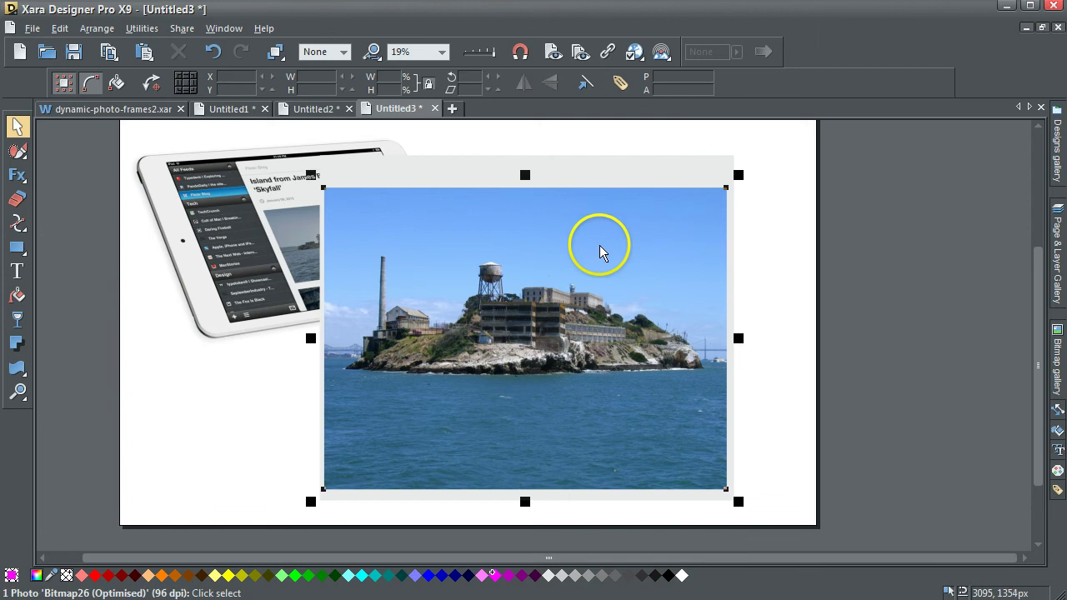
pyautogui.click(18, 272)
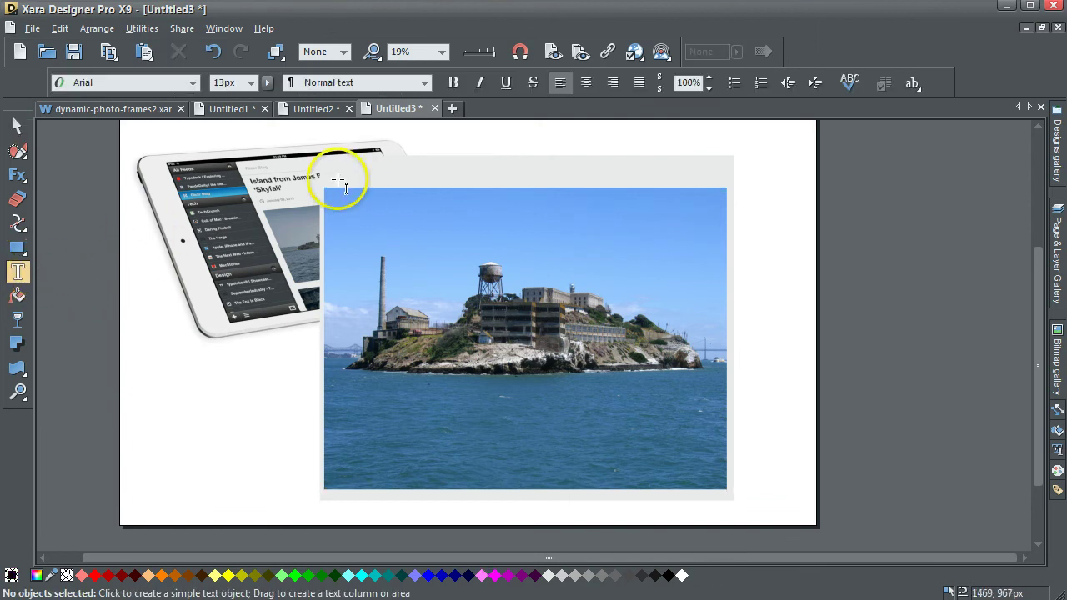
pyautogui.moveTo(326, 182); pyautogui.dragTo(723, 183)
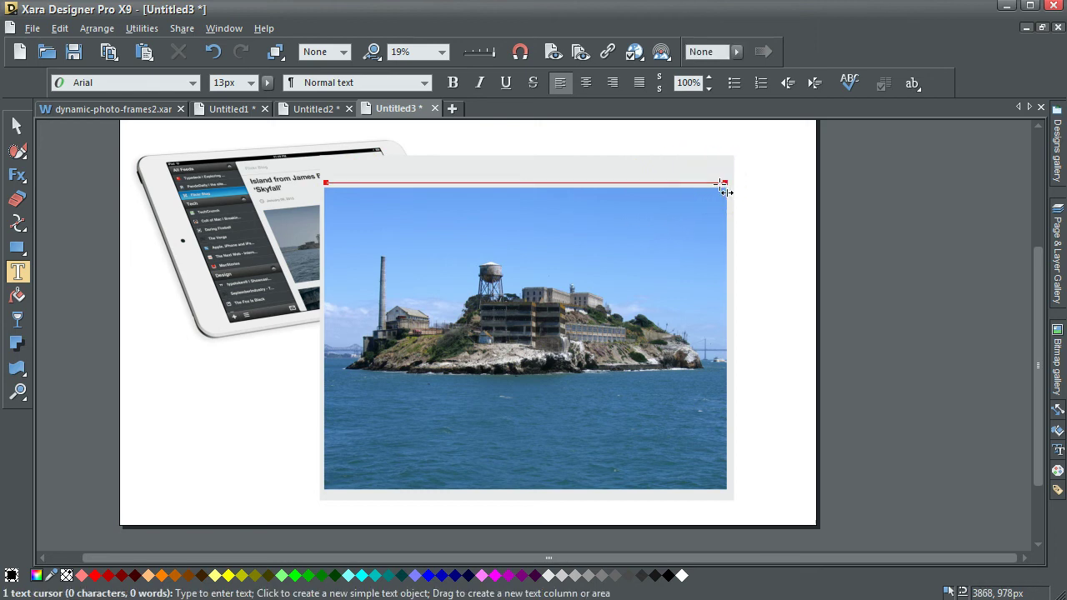
pyautogui.click(684, 184)
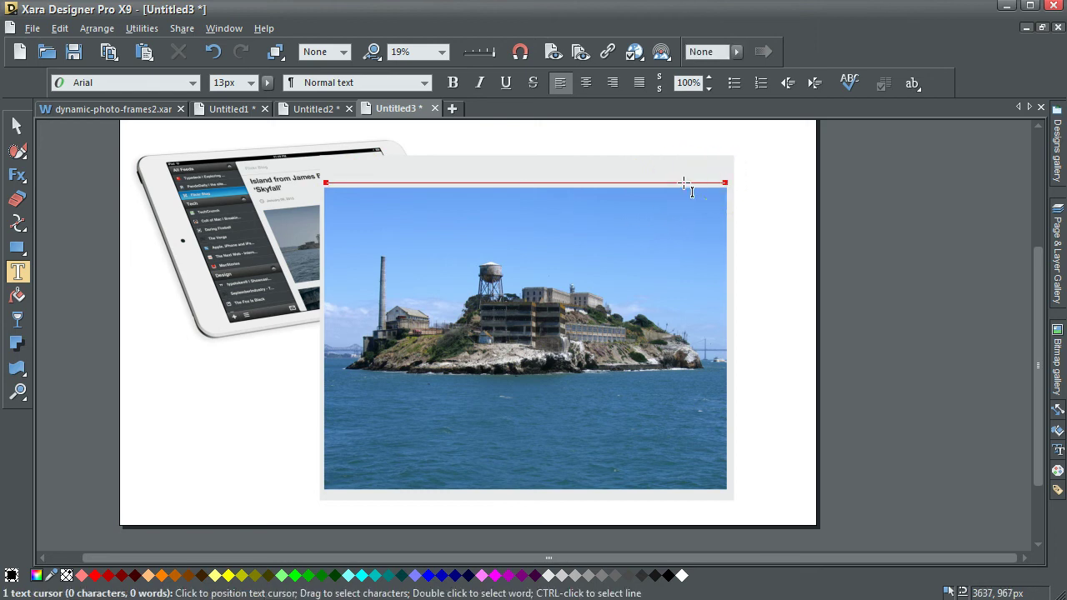
pyautogui.write('T')
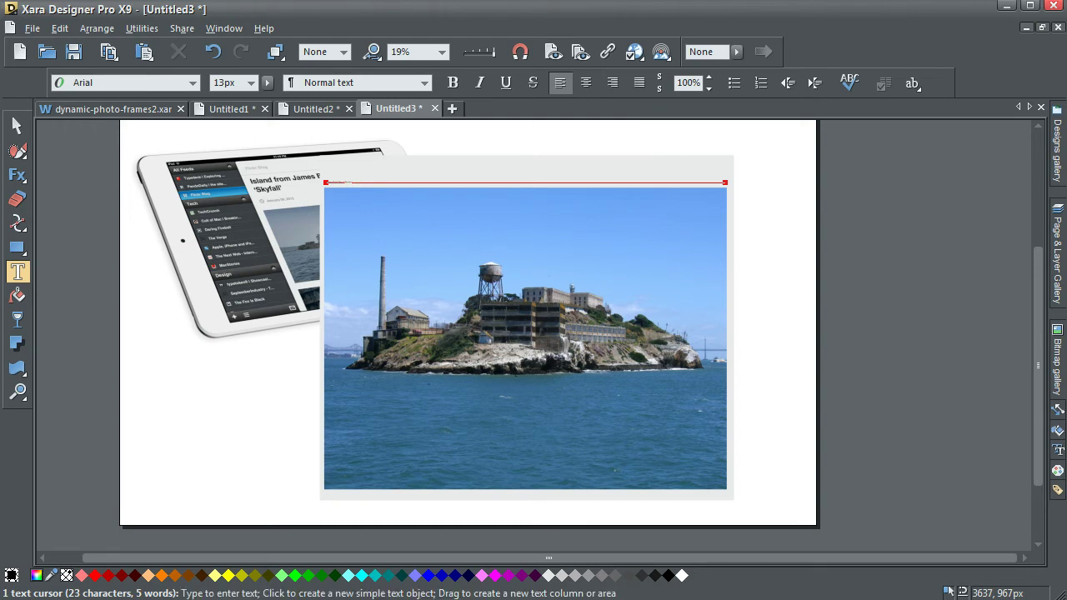
# Give the headline Heading 1 style at 43px and scale it to span the photo width.
pyautogui.press('Escape')
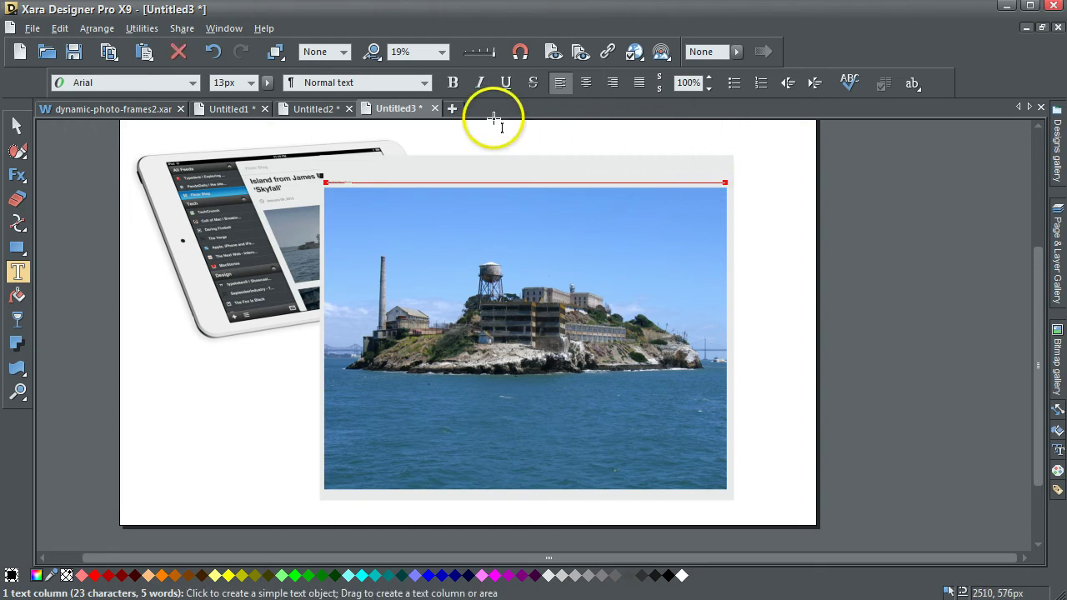
pyautogui.click(424, 83)
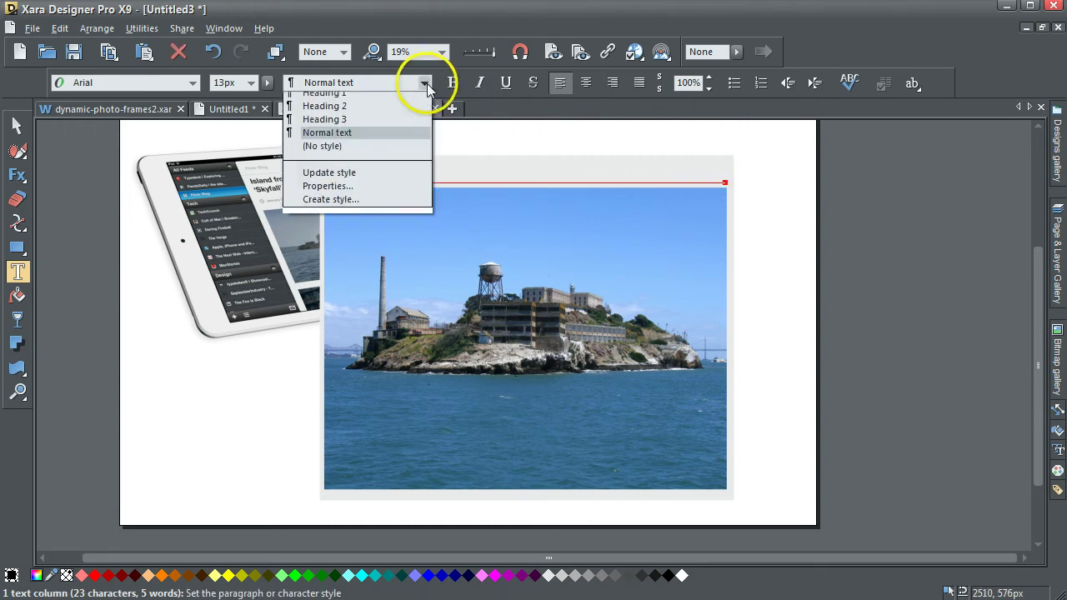
pyautogui.click(385, 101)
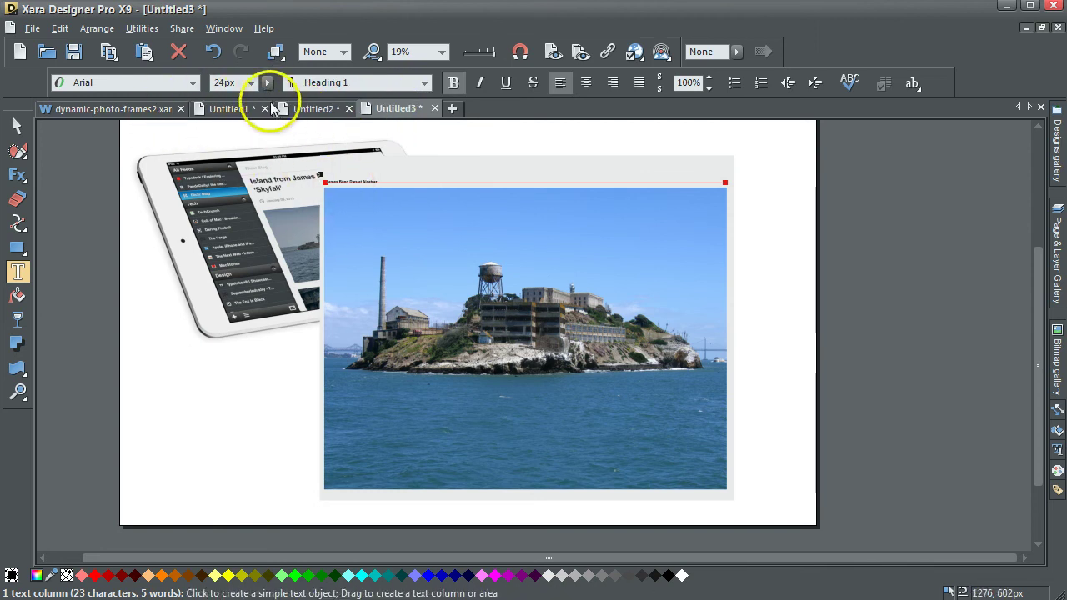
pyautogui.click(267, 83)
pyautogui.moveTo(278, 108); pyautogui.dragTo(317, 105)
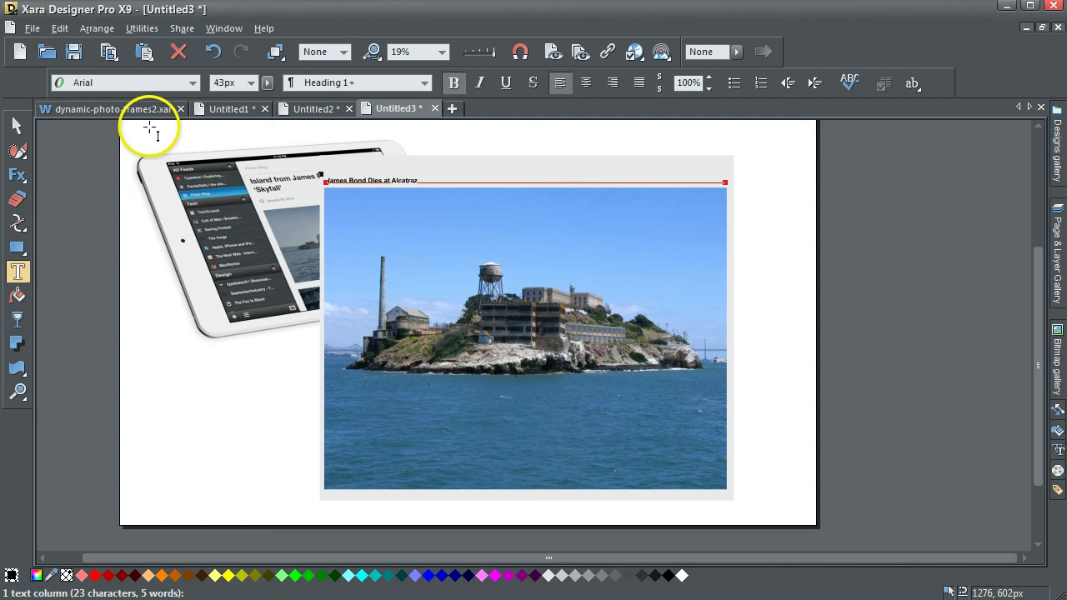
pyautogui.click(16, 125)
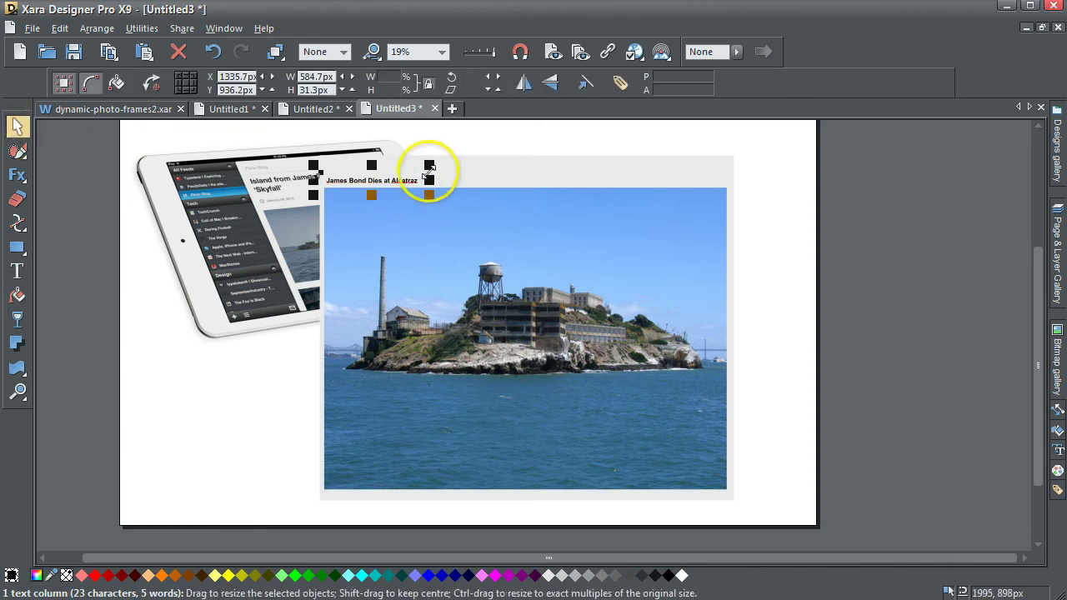
pyautogui.moveTo(428, 164); pyautogui.dragTo(738, 162)
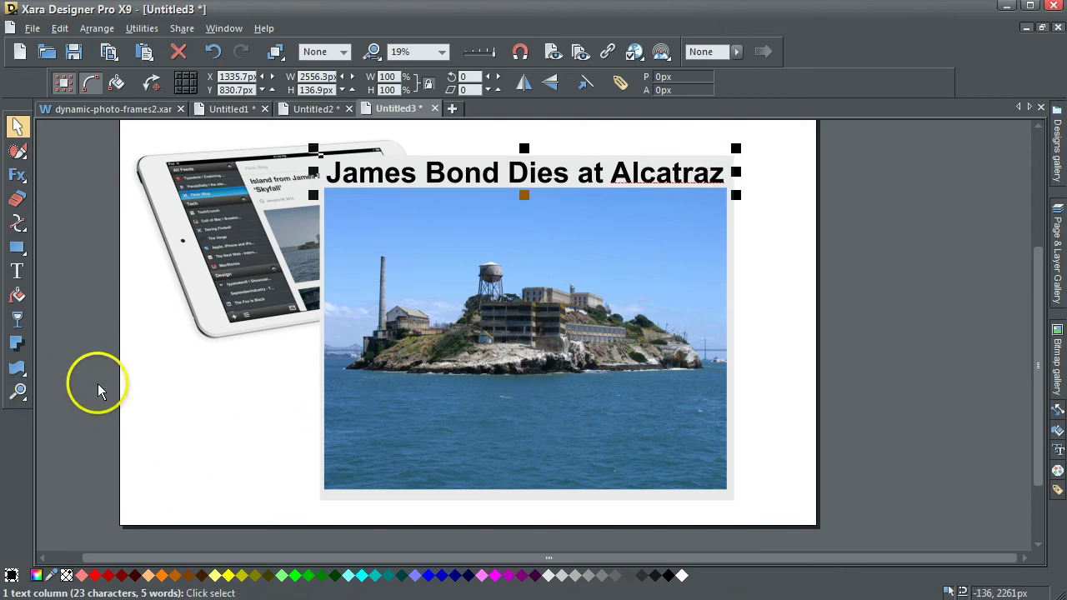
# Zoom in on the tablet and headline corner and open the headline's fill colour editor.
pyautogui.click(21, 397)
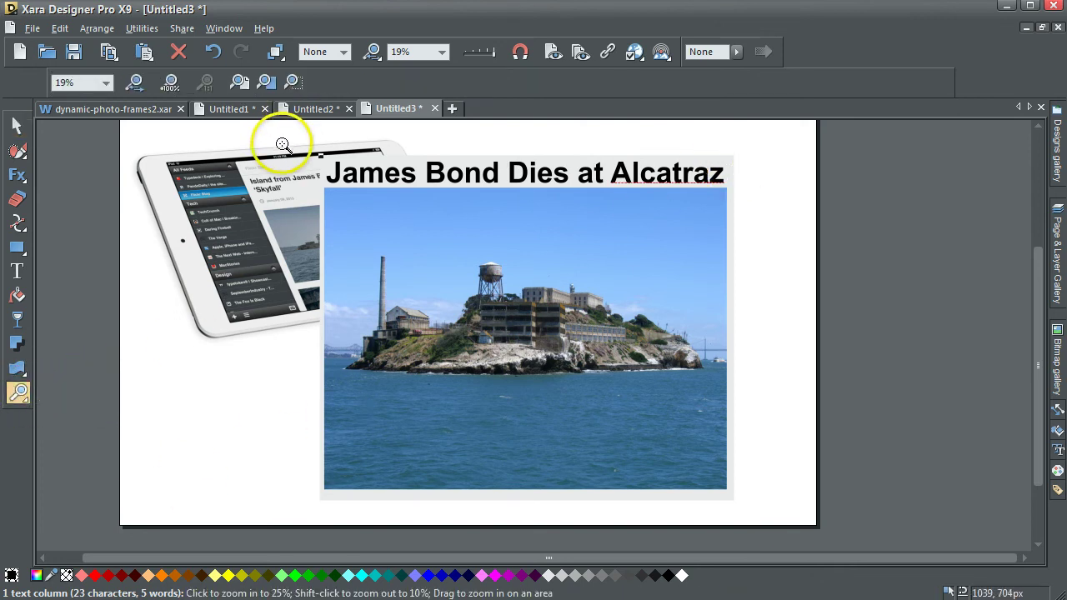
pyautogui.moveTo(281, 146); pyautogui.dragTo(390, 236)
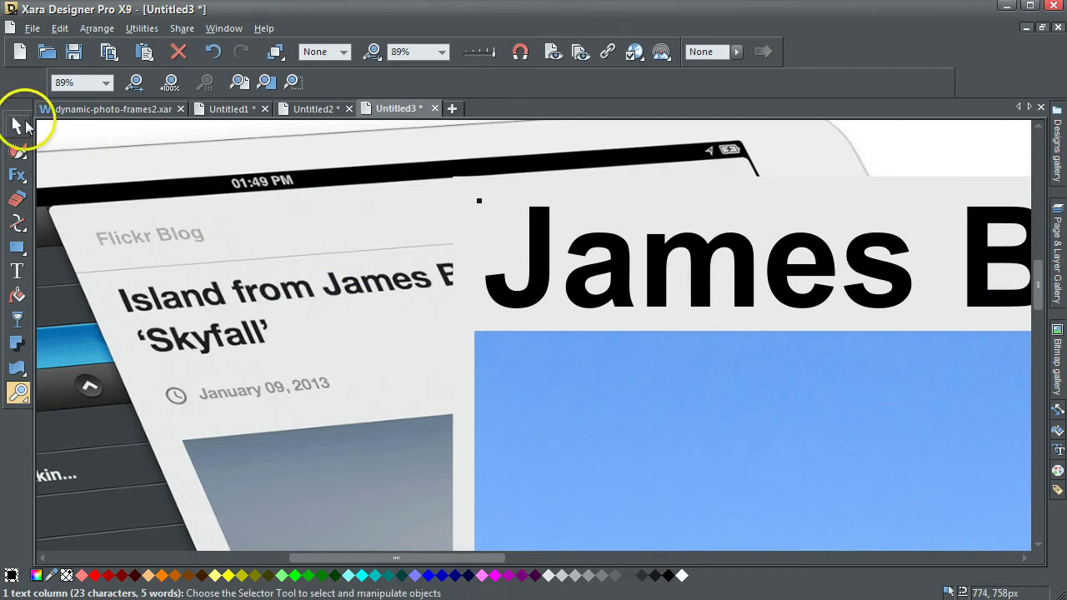
pyautogui.click(17, 125)
pyautogui.click(527, 297)
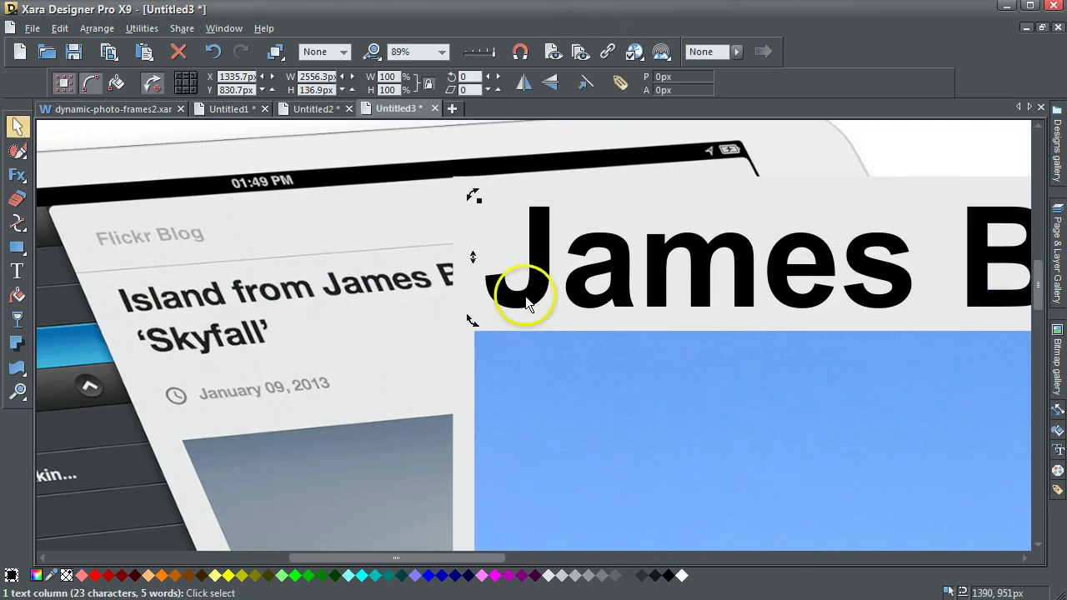
pyautogui.click(37, 577)
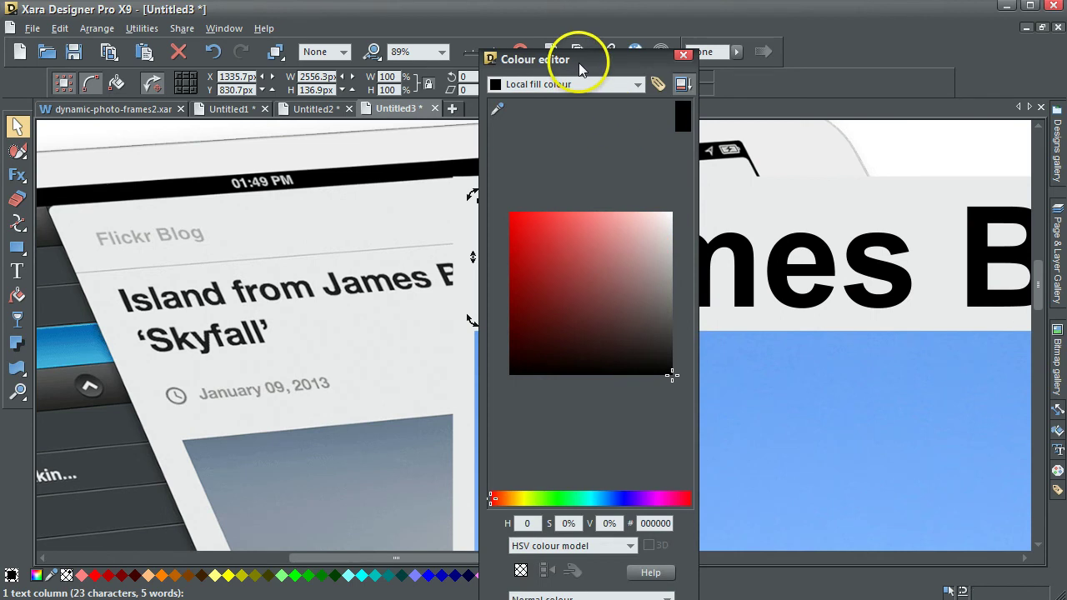
# Colour the headline #17191a near-black, sampled from the iPad article title.
pyautogui.moveTo(581, 60); pyautogui.dragTo(801, 48)
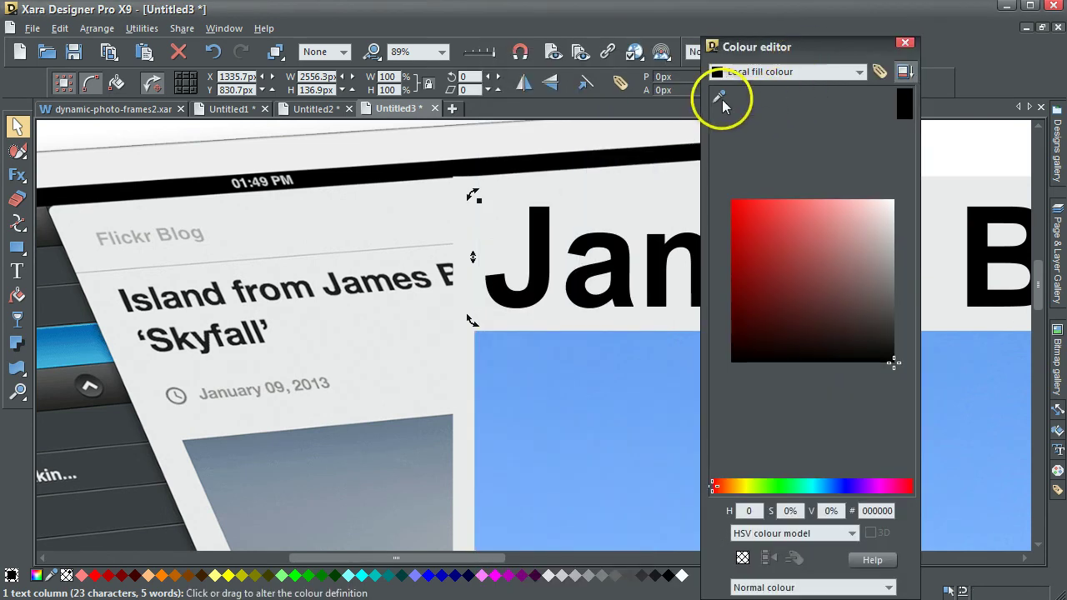
pyautogui.moveTo(719, 96); pyautogui.dragTo(392, 281)
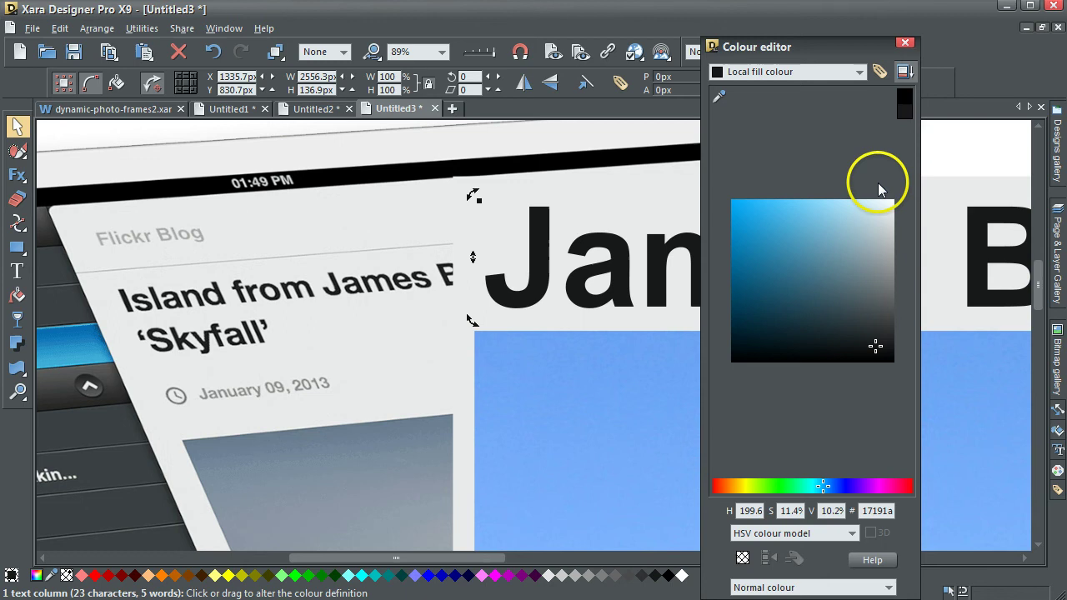
pyautogui.click(909, 42)
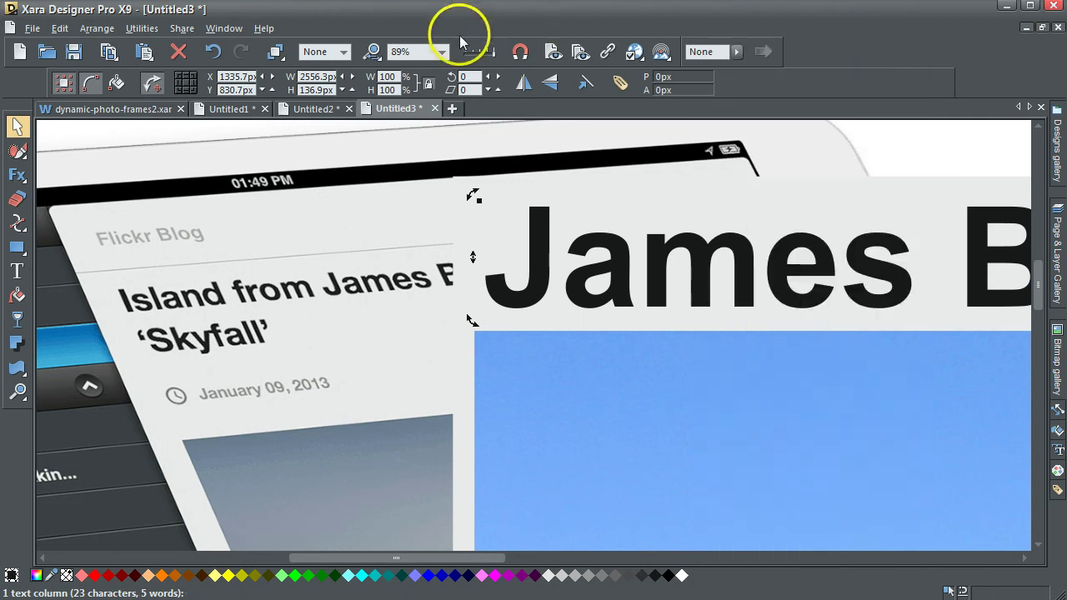
# Select the grey frame, headline and Alcatraz photo together and group them via Arrange > Group.
pyautogui.moveTo(372, 50)
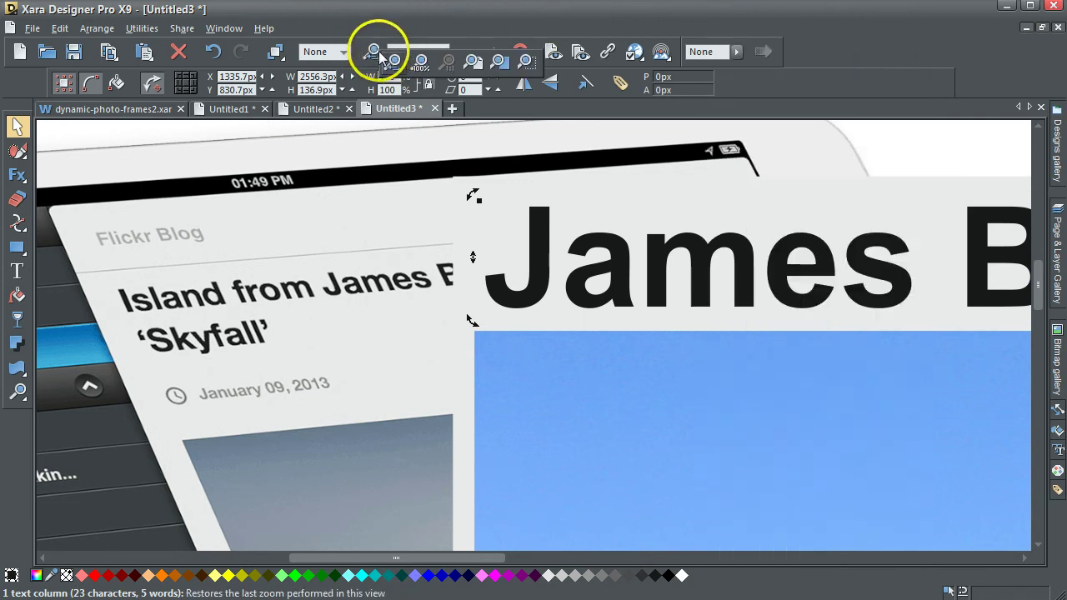
pyautogui.click(376, 53)
pyautogui.click(101, 151)
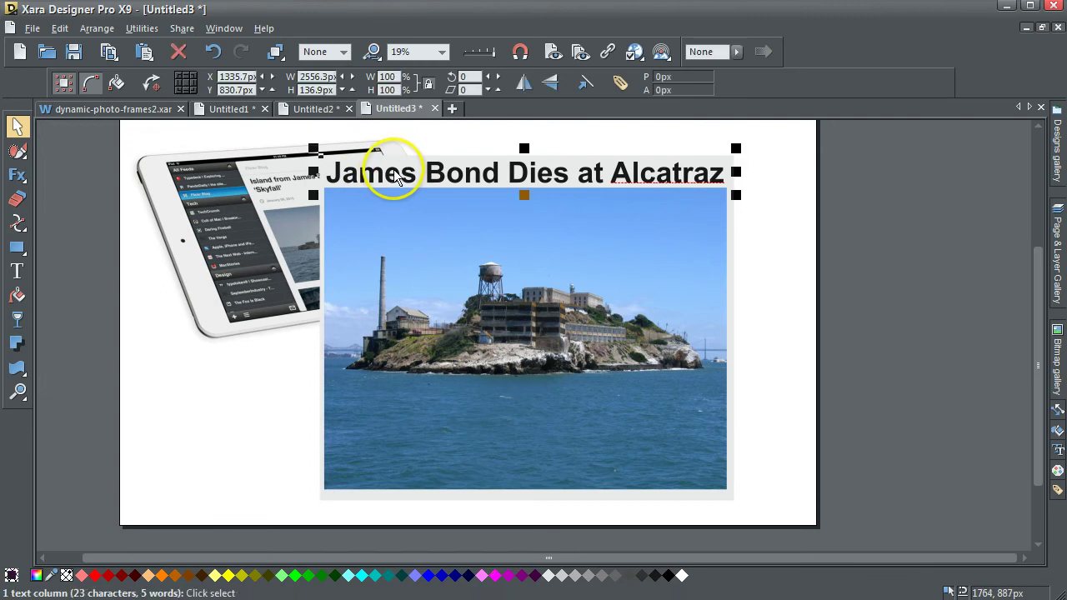
pyautogui.click(734, 241)
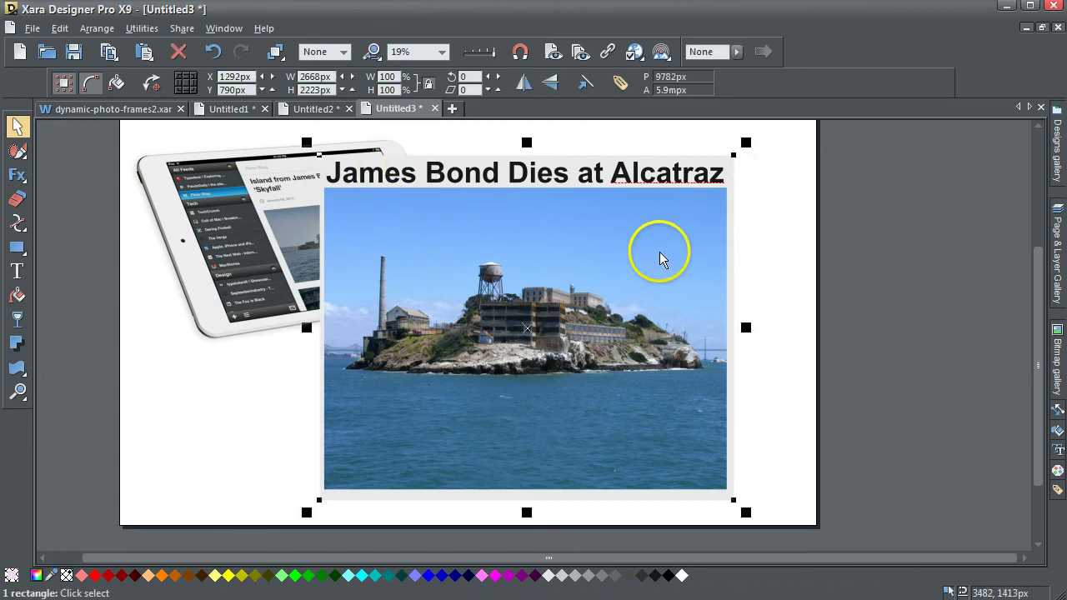
pyautogui.click(638, 267)
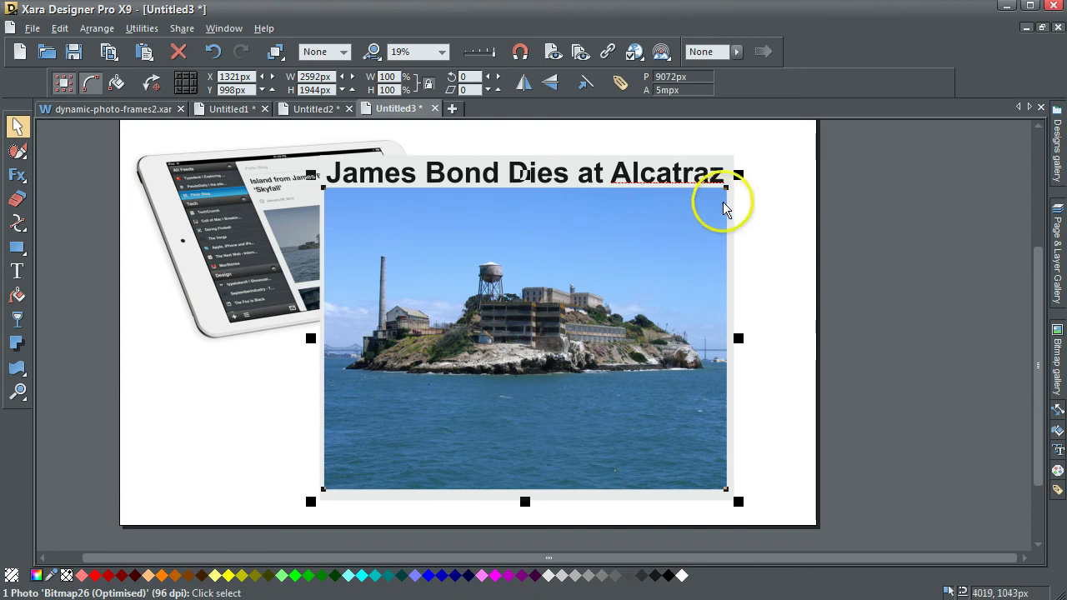
pyautogui.click(790, 181)
pyautogui.click(730, 164)
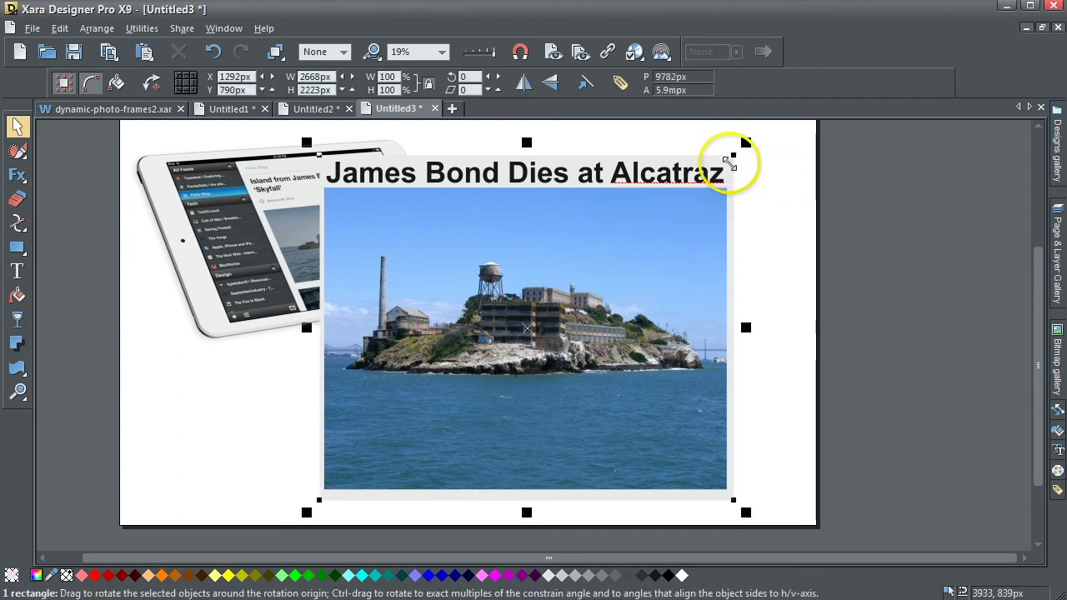
pyautogui.keyDown('shift'); pyautogui.click(719, 191); pyautogui.keyUp('shift')
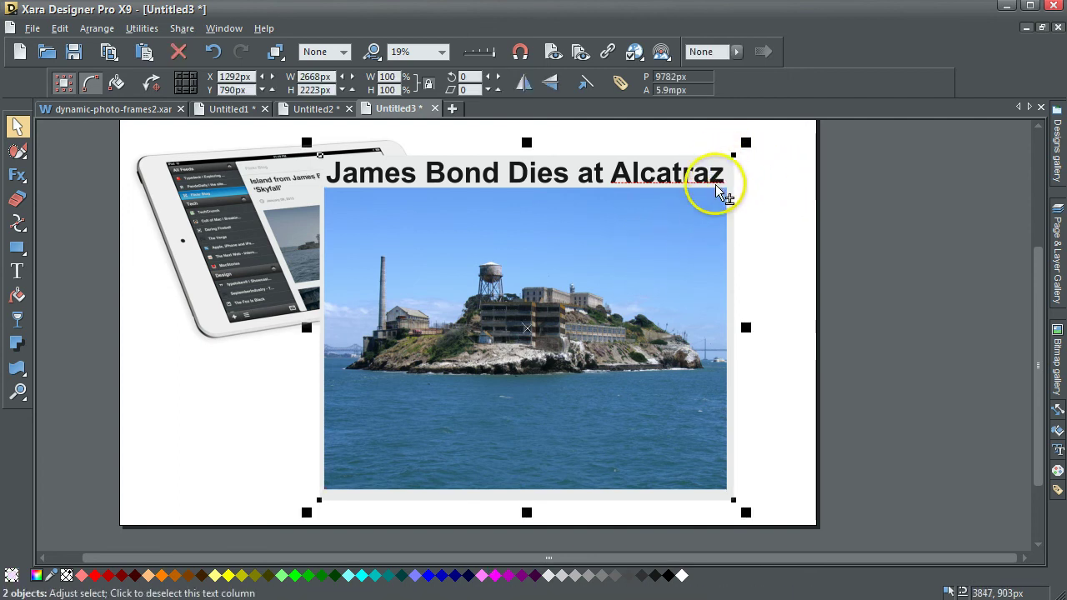
pyautogui.keyDown('shift'); pyautogui.click(691, 245); pyautogui.keyUp('shift')
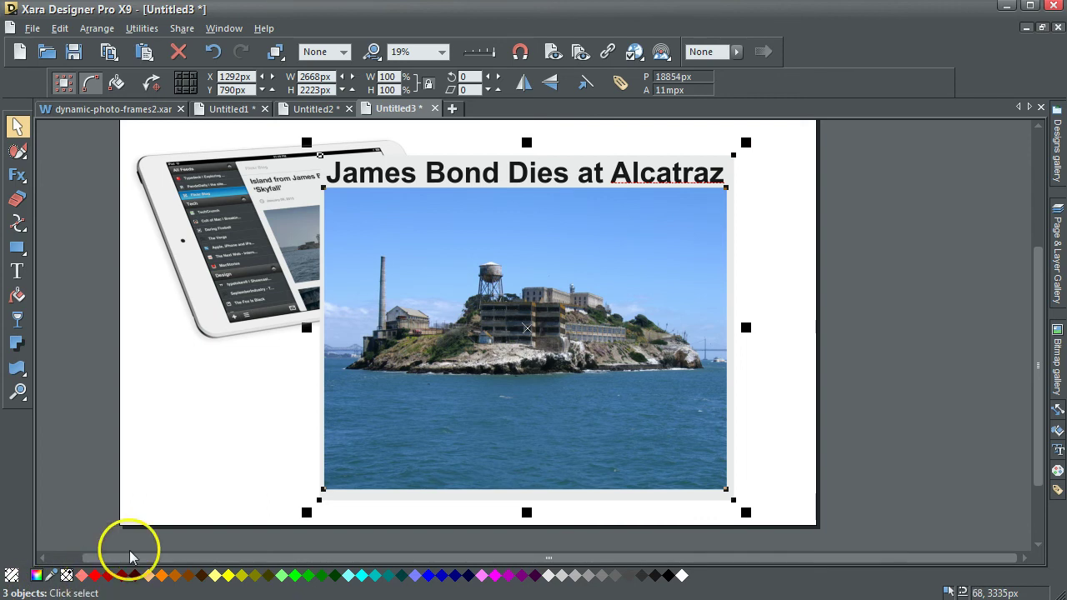
pyautogui.click(97, 28)
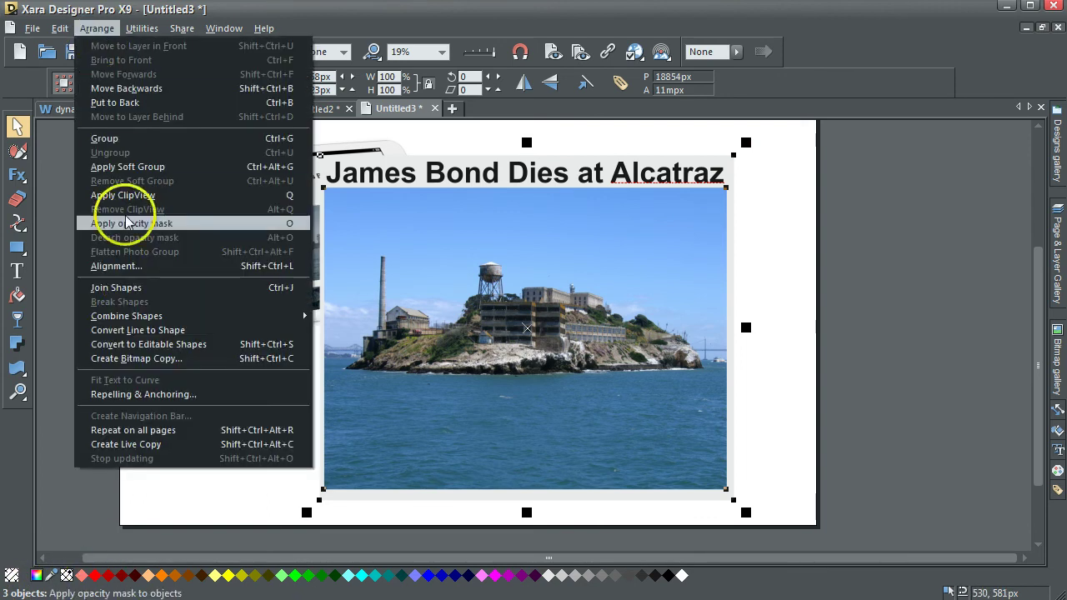
pyautogui.moveTo(209, 315)
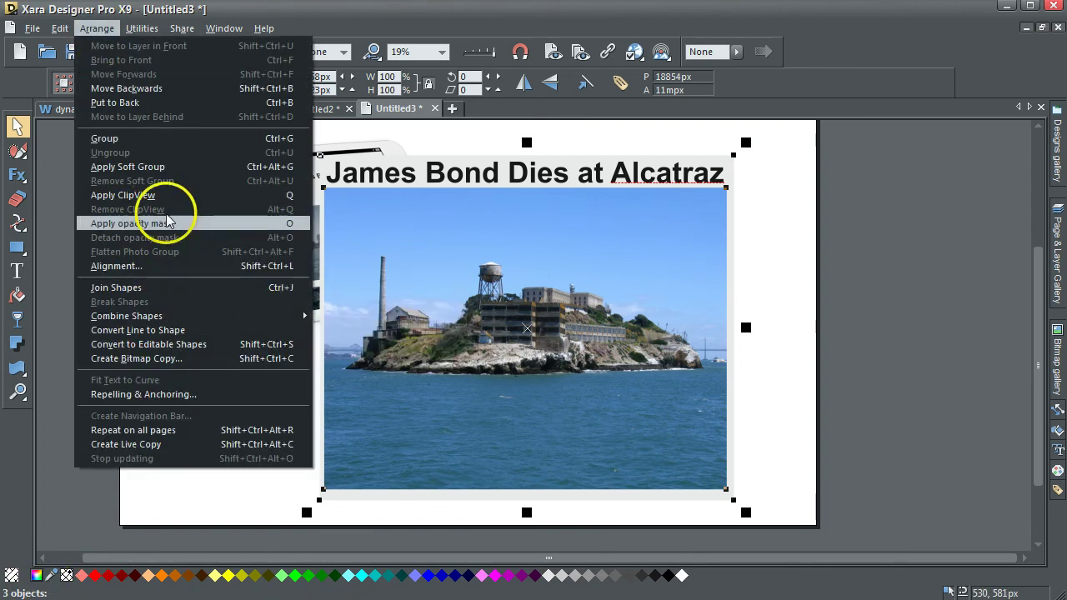
pyautogui.click(105, 138)
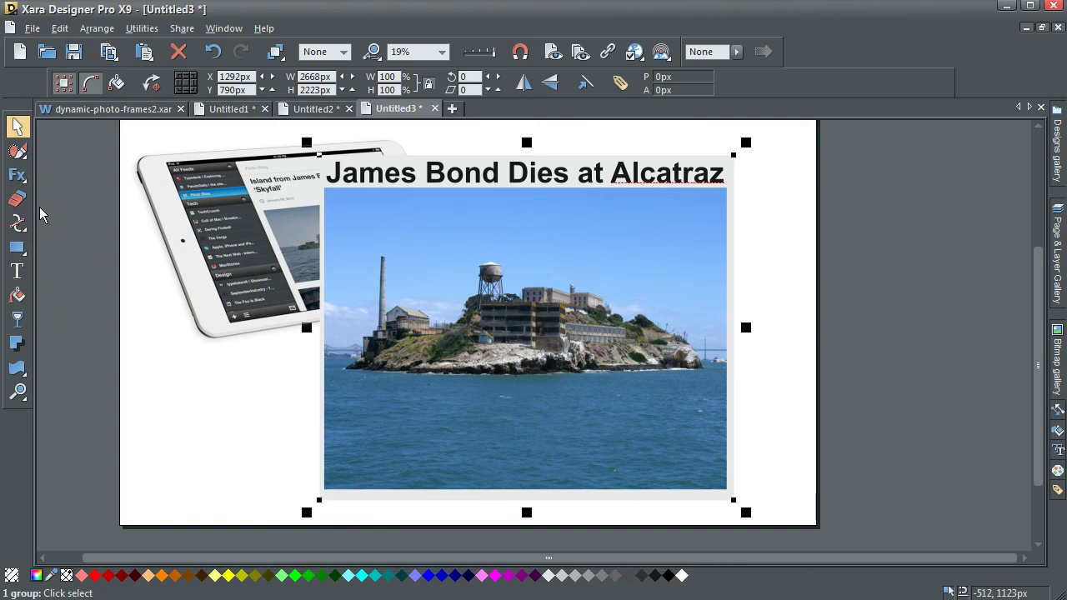
# Apply a Default perspective mould to the group with the Mould tool.
pyautogui.click(18, 175)
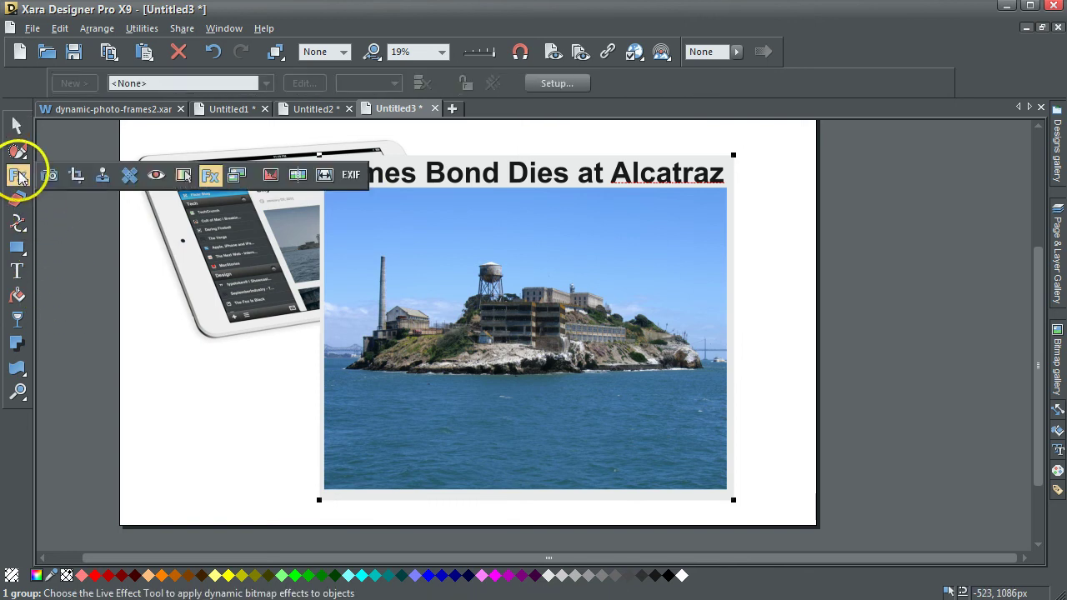
pyautogui.click(20, 371)
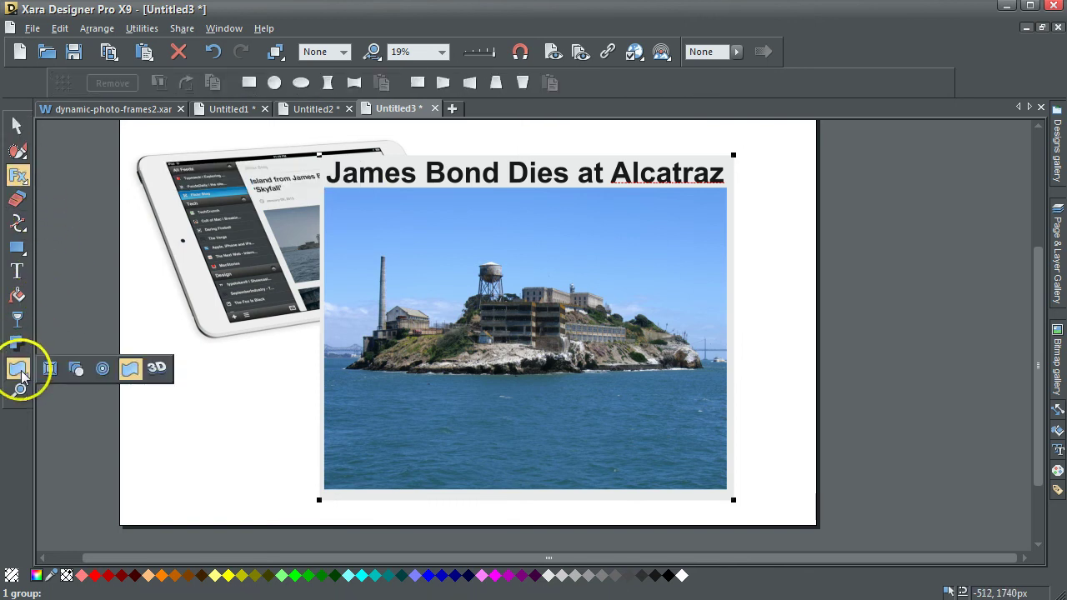
pyautogui.click(131, 371)
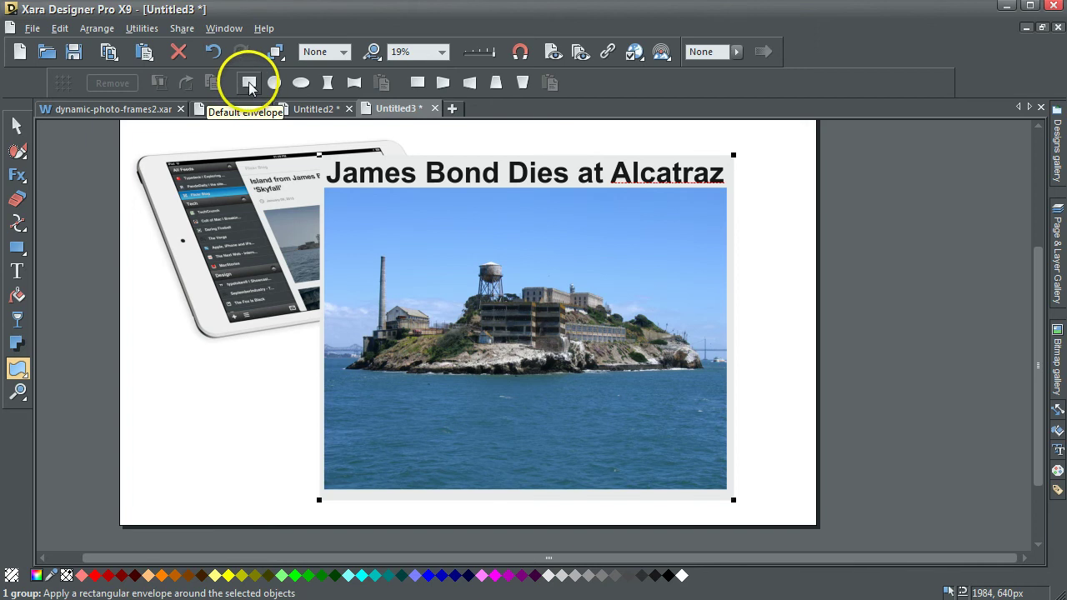
pyautogui.click(422, 85)
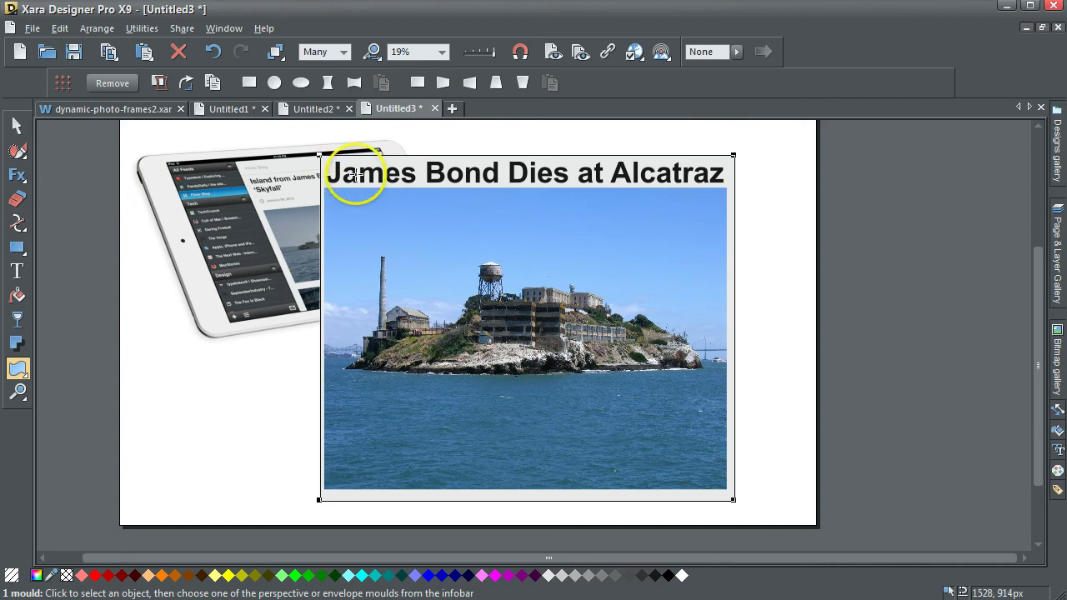
# Drag the four mould corners so the photo and headline tilt onto the iPad screen.
pyautogui.moveTo(319, 156); pyautogui.dragTo(249, 178)
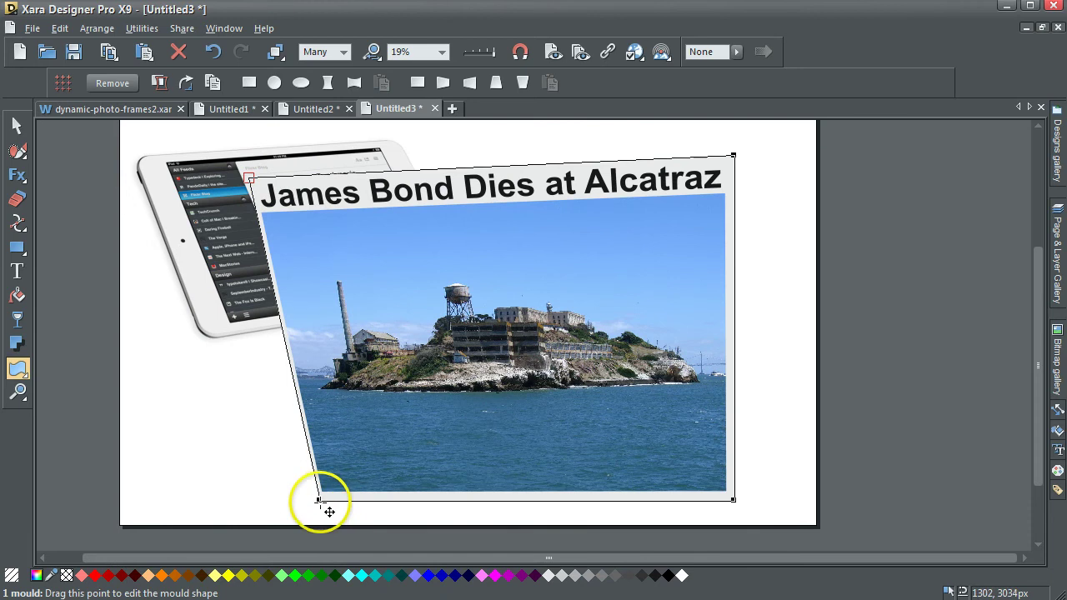
pyautogui.moveTo(320, 500); pyautogui.dragTo(325, 340)
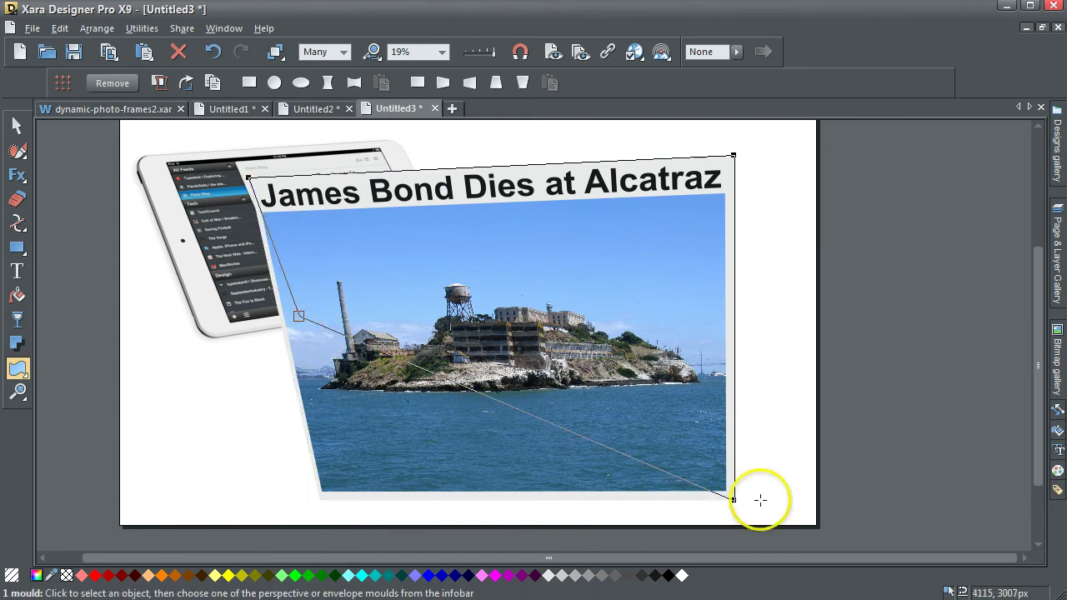
pyautogui.moveTo(734, 500); pyautogui.dragTo(469, 318)
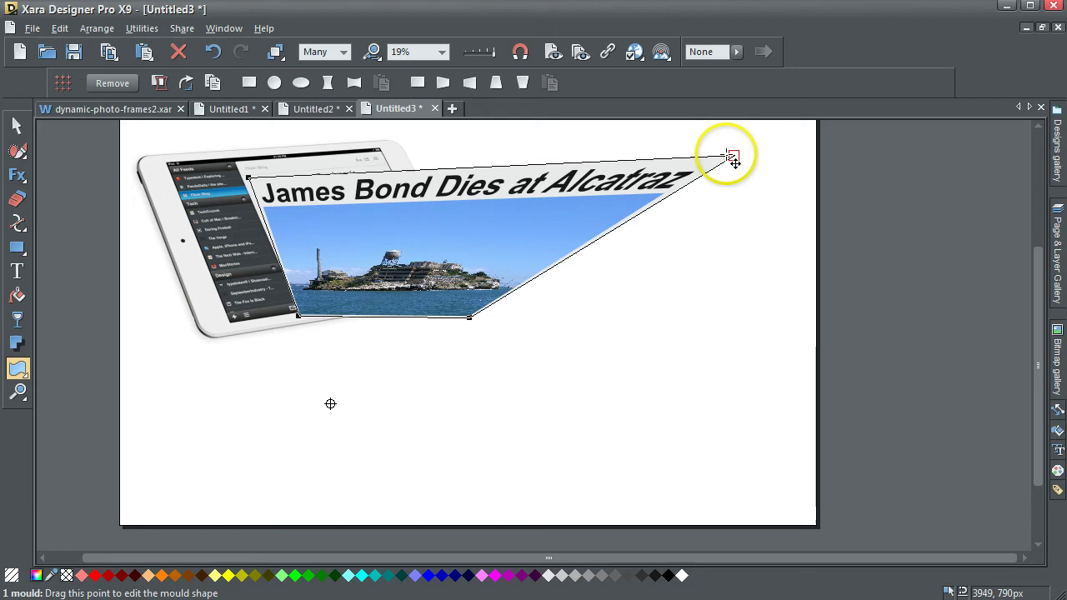
pyautogui.moveTo(734, 156); pyautogui.dragTo(381, 166)
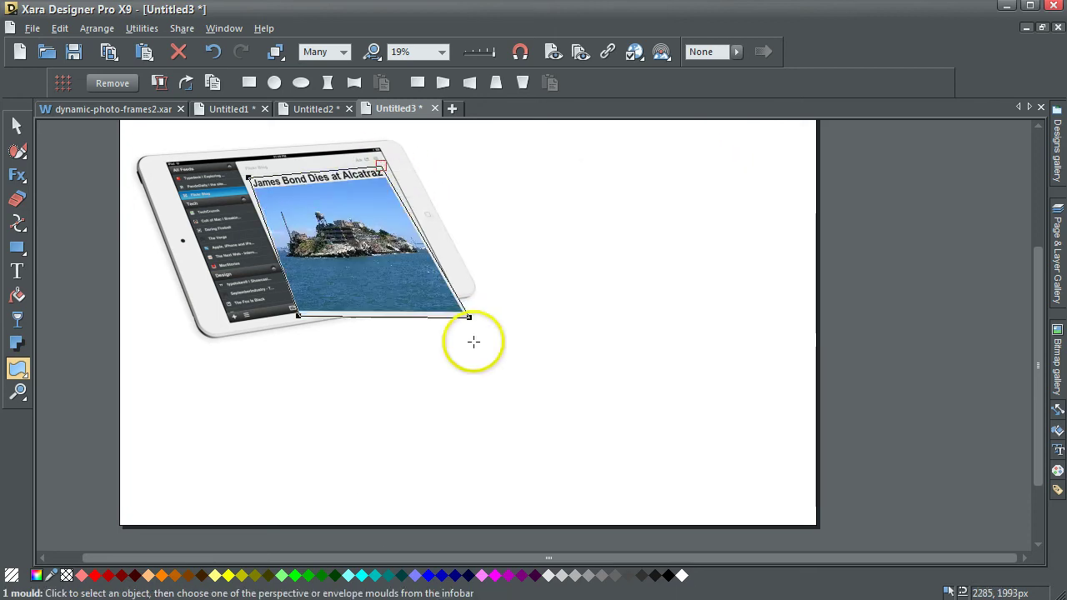
pyautogui.moveTo(472, 320); pyautogui.dragTo(442, 289)
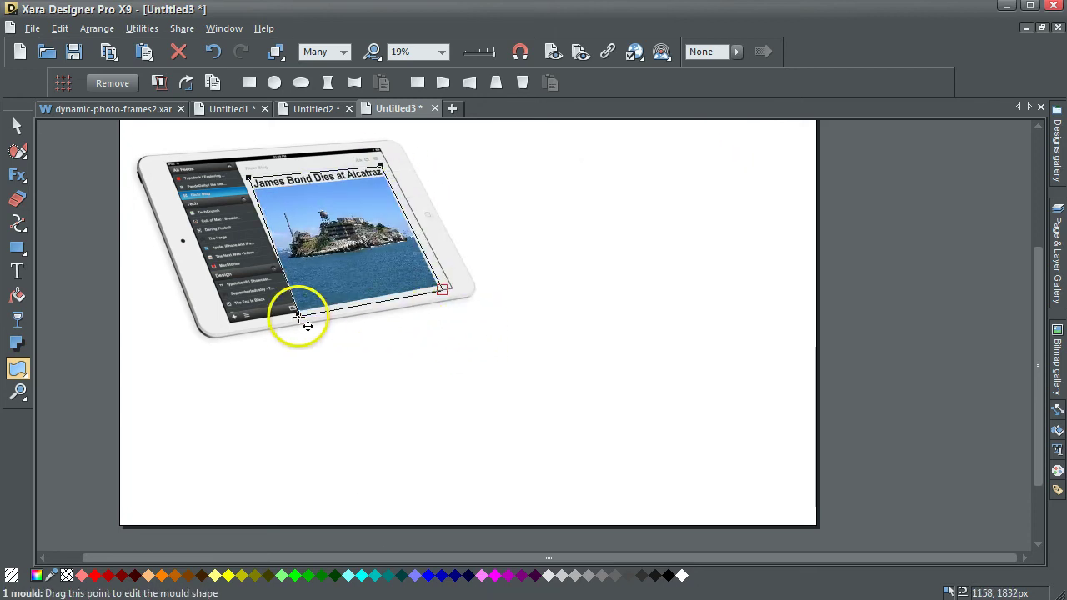
pyautogui.moveTo(307, 325); pyautogui.dragTo(307, 316)
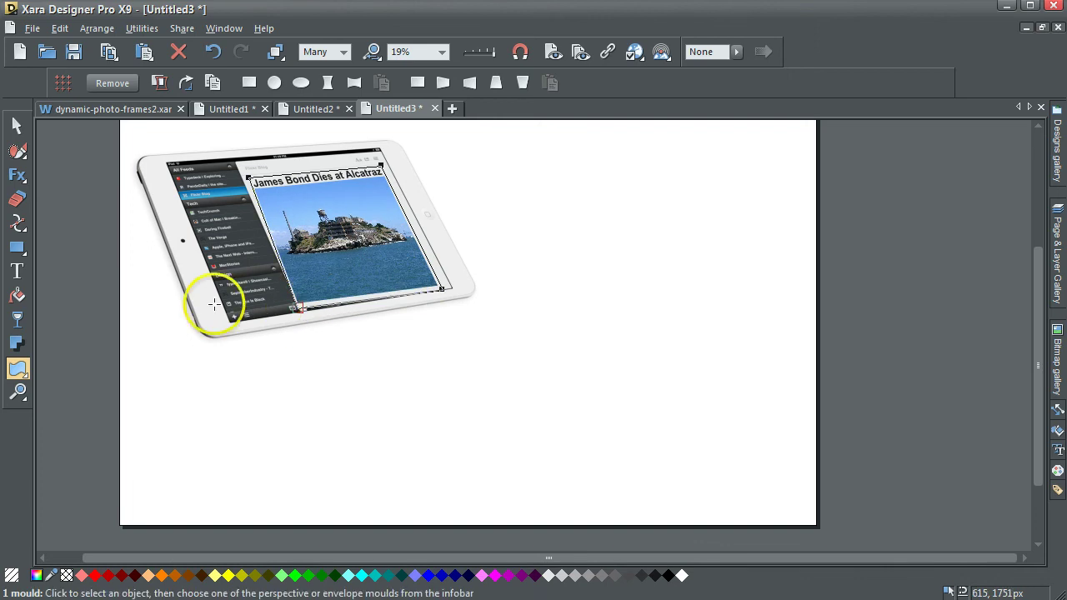
pyautogui.click(18, 395)
# Zoom in on the tablet and set the bottom-left mould corner on the screen's lower-left corner.
pyautogui.moveTo(210, 155); pyautogui.dragTo(511, 341)
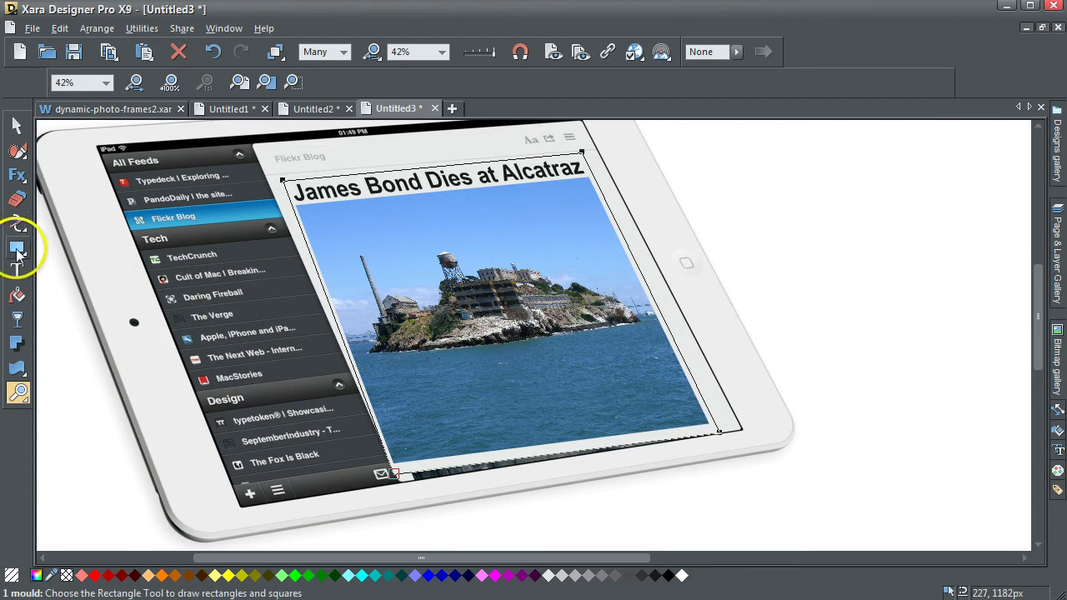
pyautogui.click(18, 370)
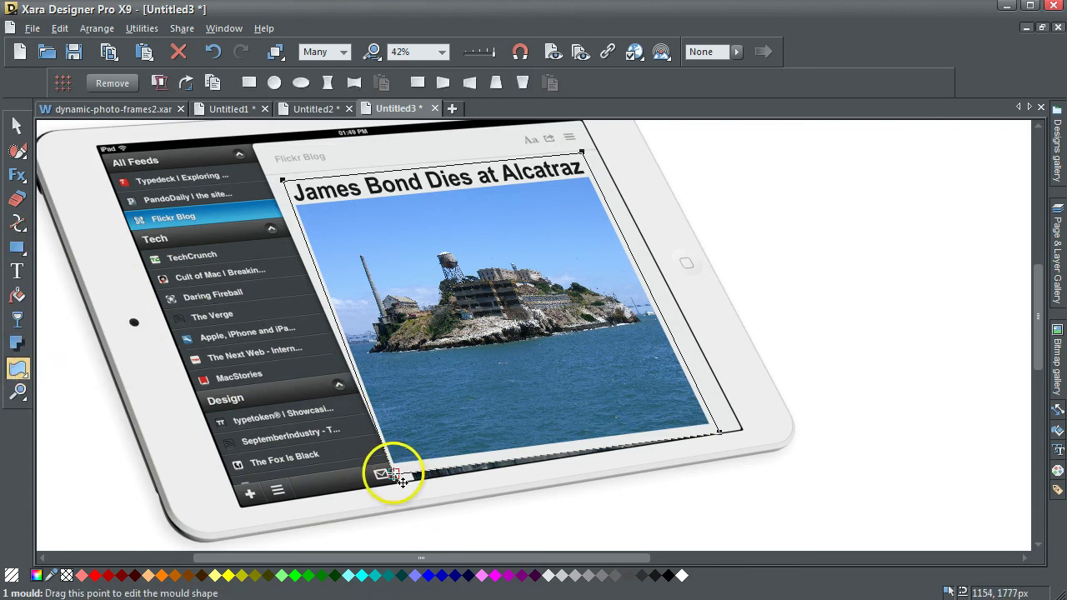
pyautogui.moveTo(397, 476); pyautogui.dragTo(404, 476)
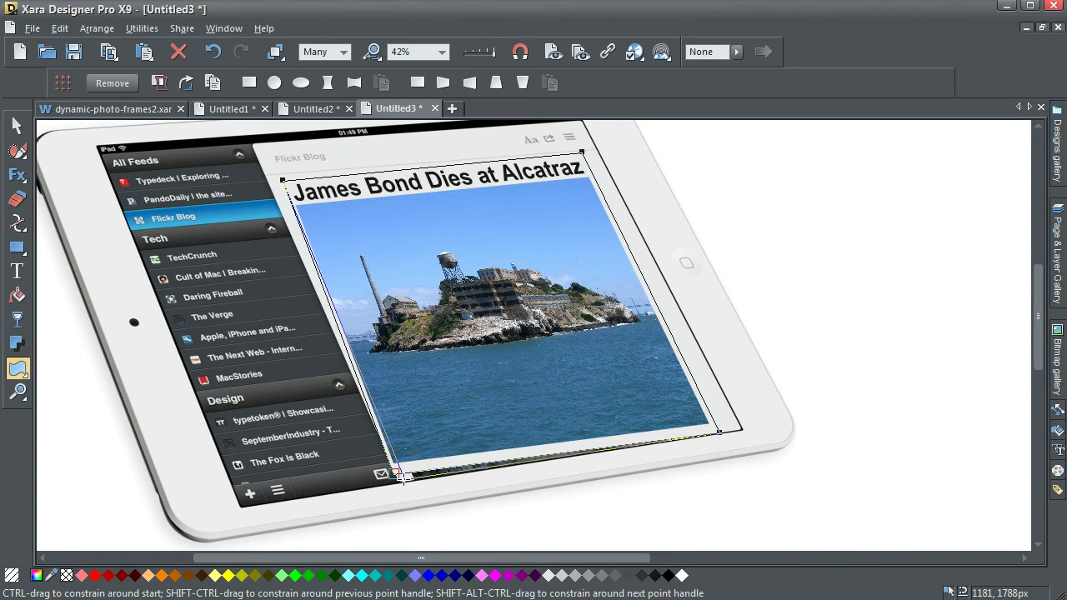
pyautogui.moveTo(404, 475); pyautogui.dragTo(395, 426)
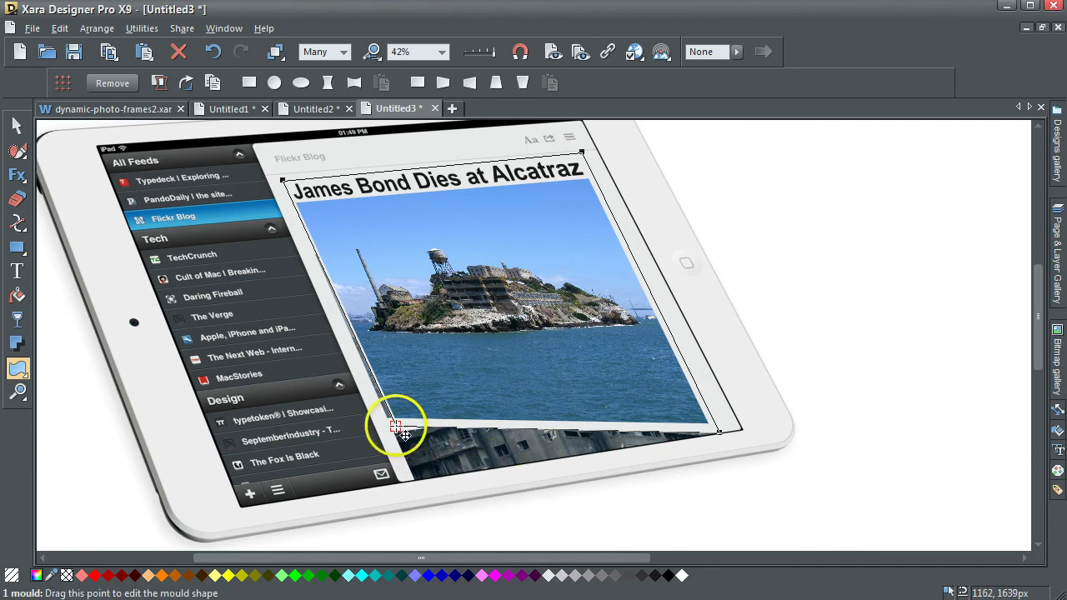
pyautogui.moveTo(395, 426); pyautogui.dragTo(405, 475)
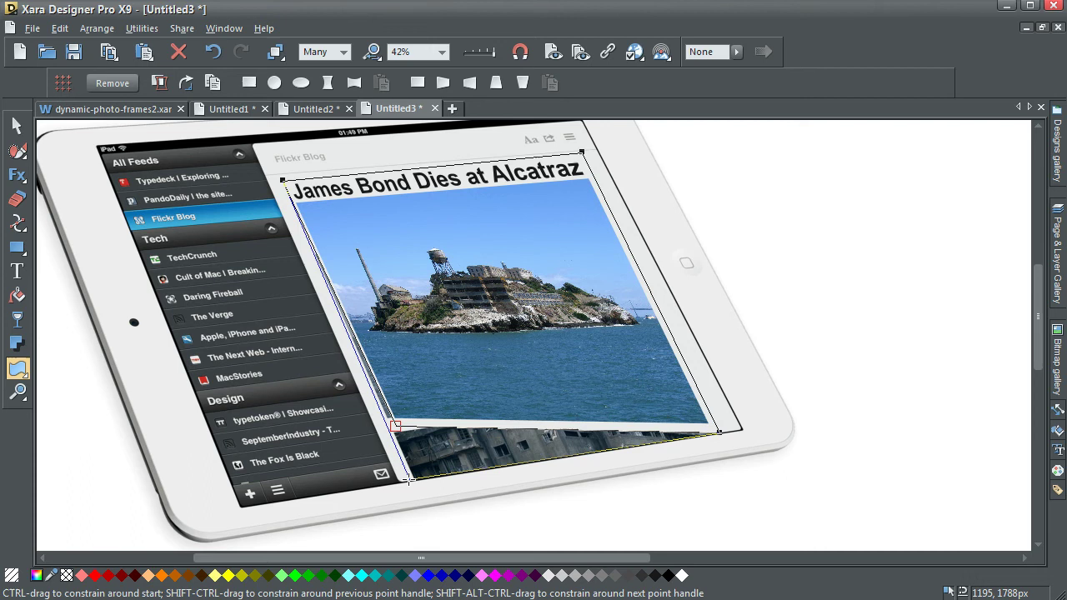
pyautogui.moveTo(410, 480); pyautogui.dragTo(409, 480)
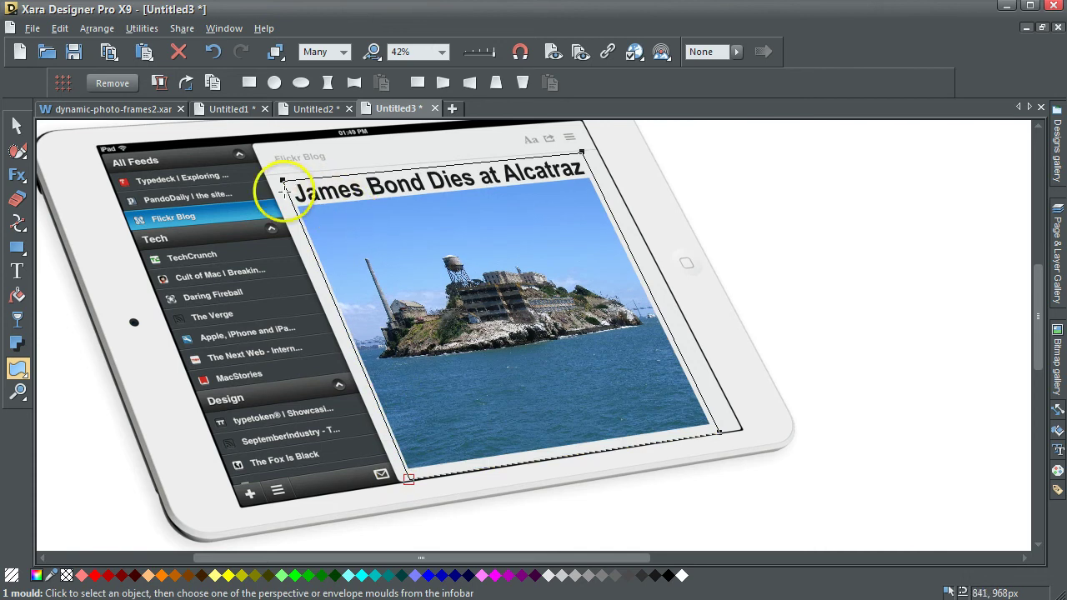
# Align the top-left, top-right and bottom-right mould corners with the iPad screen's corners.
pyautogui.moveTo(288, 188); pyautogui.dragTo(281, 178)
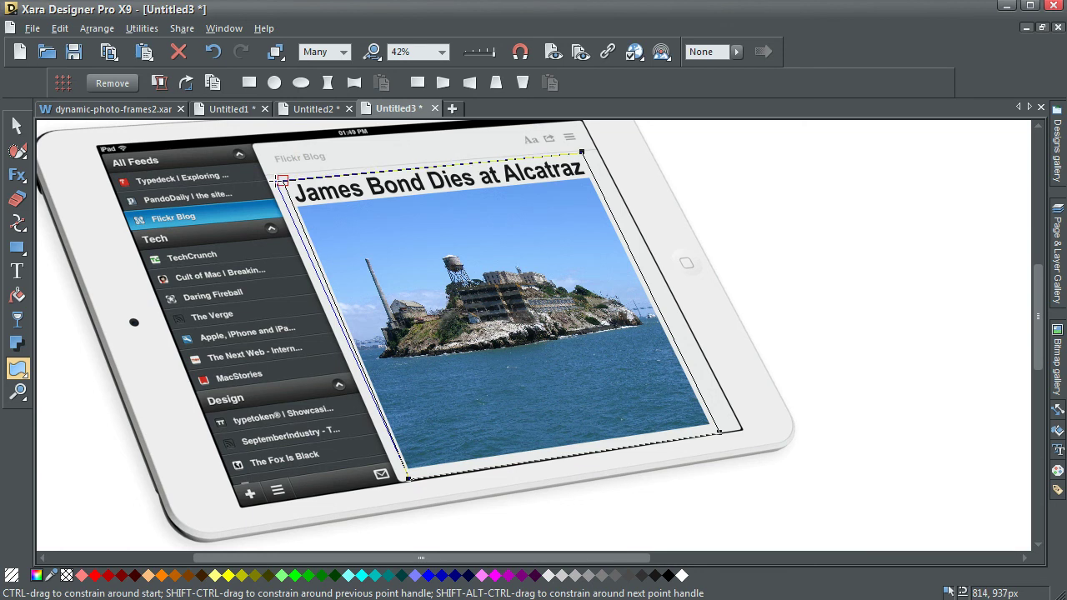
pyautogui.moveTo(282, 180); pyautogui.dragTo(276, 181)
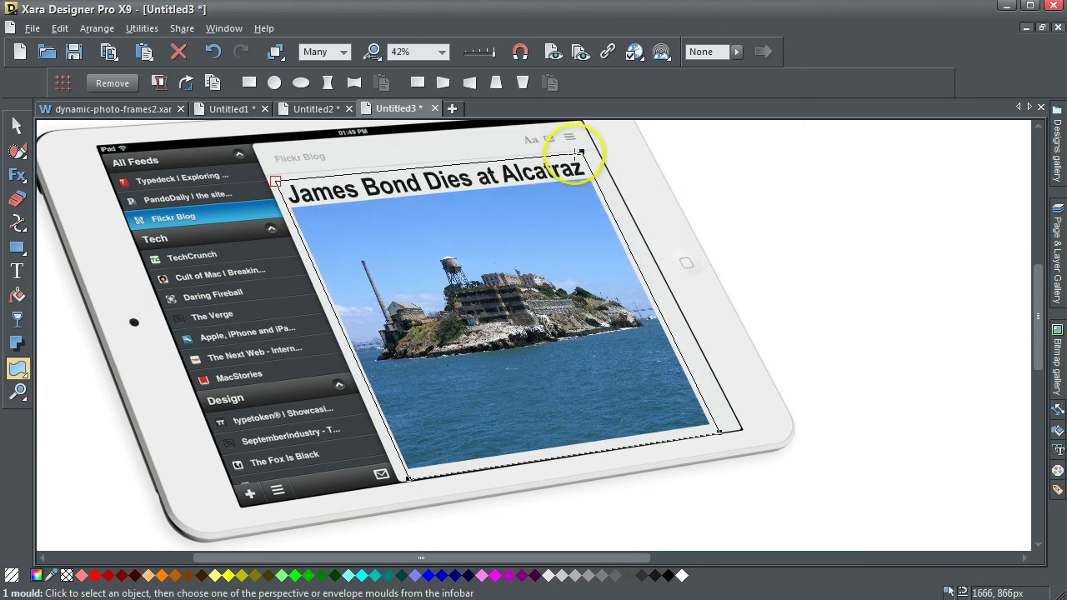
pyautogui.moveTo(581, 153); pyautogui.dragTo(592, 155)
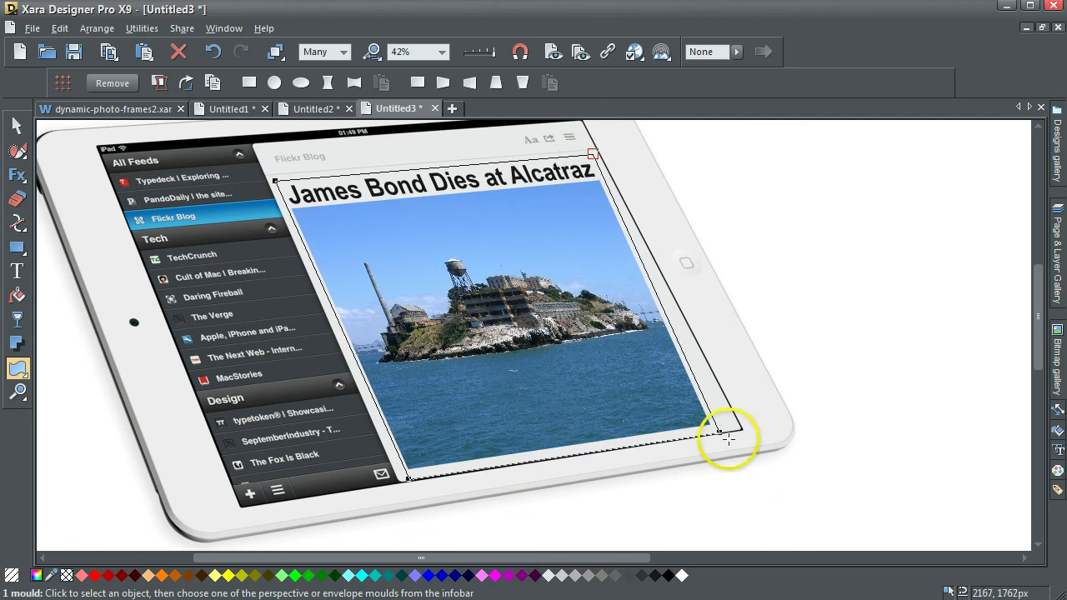
pyautogui.moveTo(721, 432); pyautogui.dragTo(720, 432)
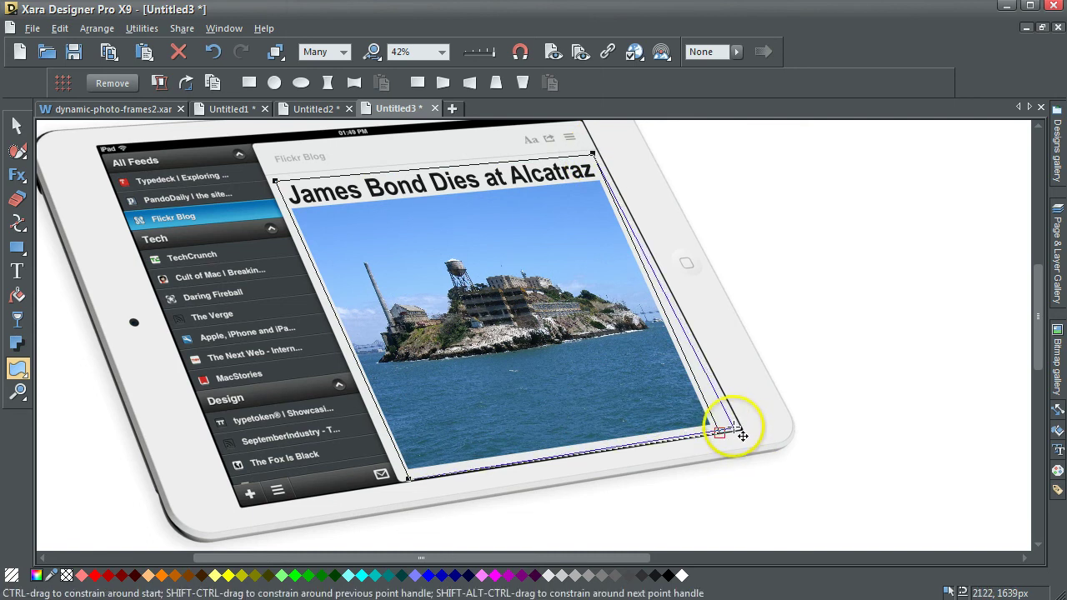
pyautogui.moveTo(741, 435); pyautogui.dragTo(726, 412)
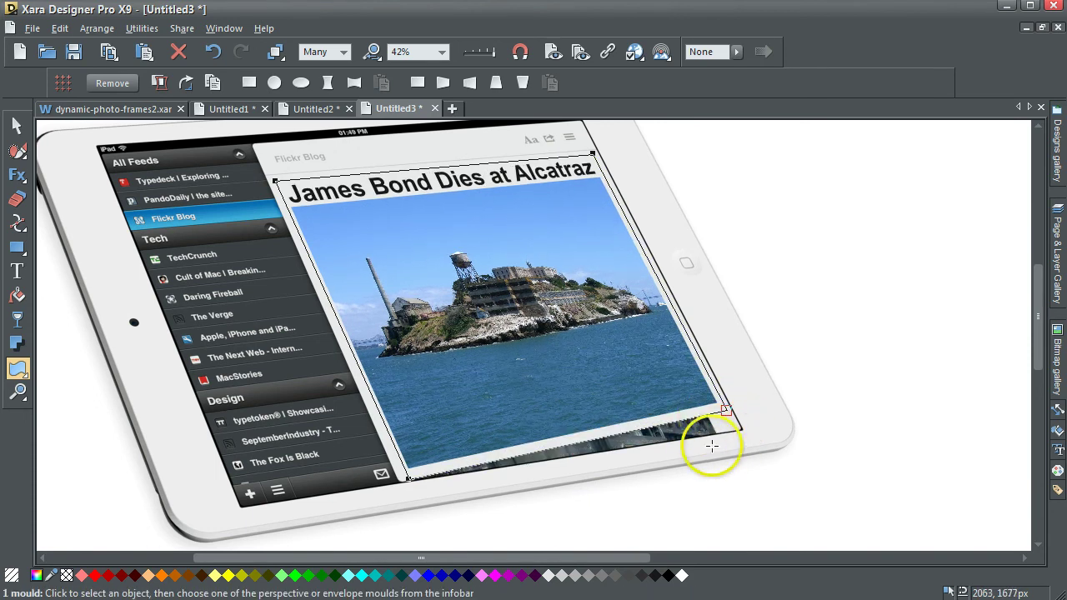
pyautogui.moveTo(734, 419); pyautogui.dragTo(737, 426)
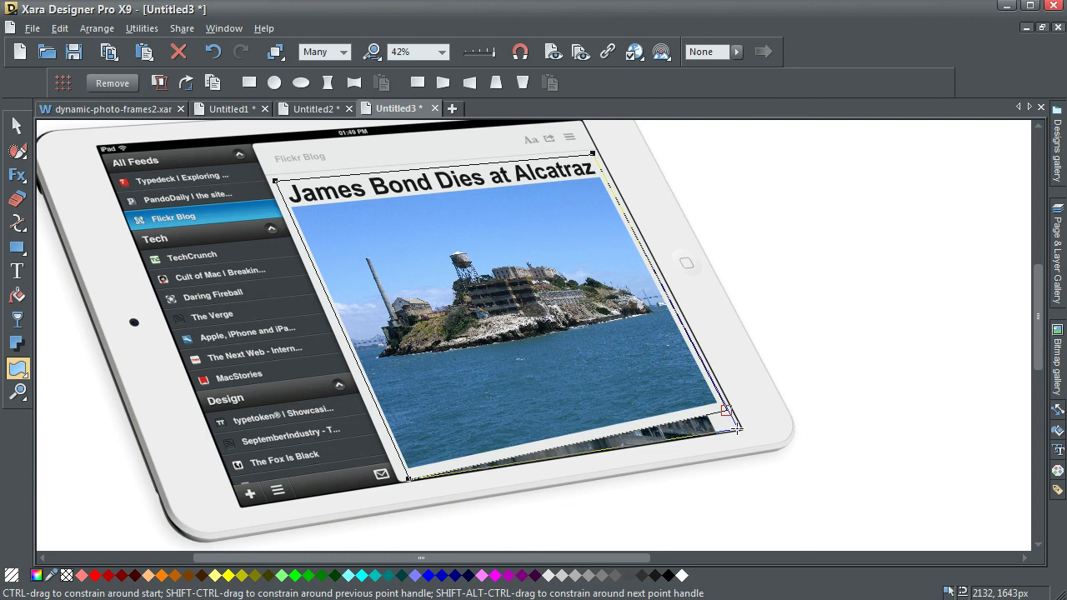
pyautogui.moveTo(737, 427); pyautogui.dragTo(737, 427)
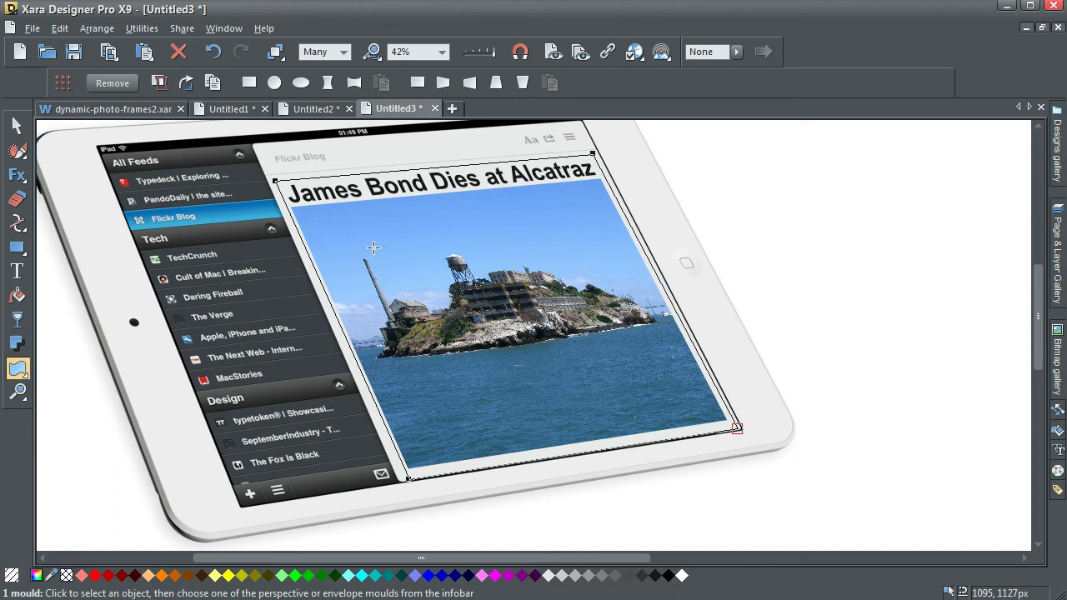
pyautogui.click(17, 127)
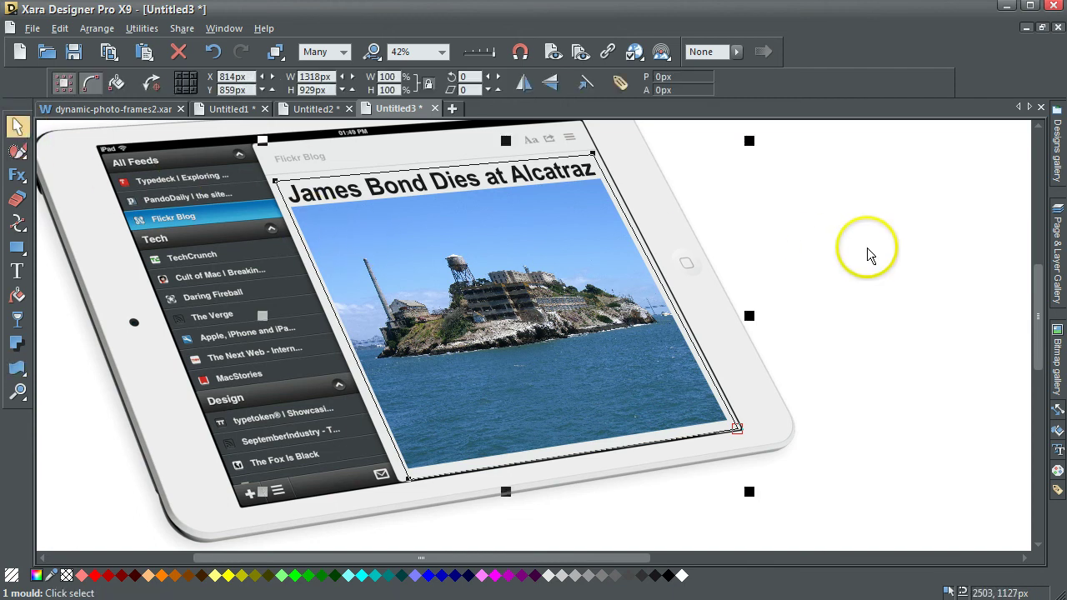
pyautogui.click(863, 278)
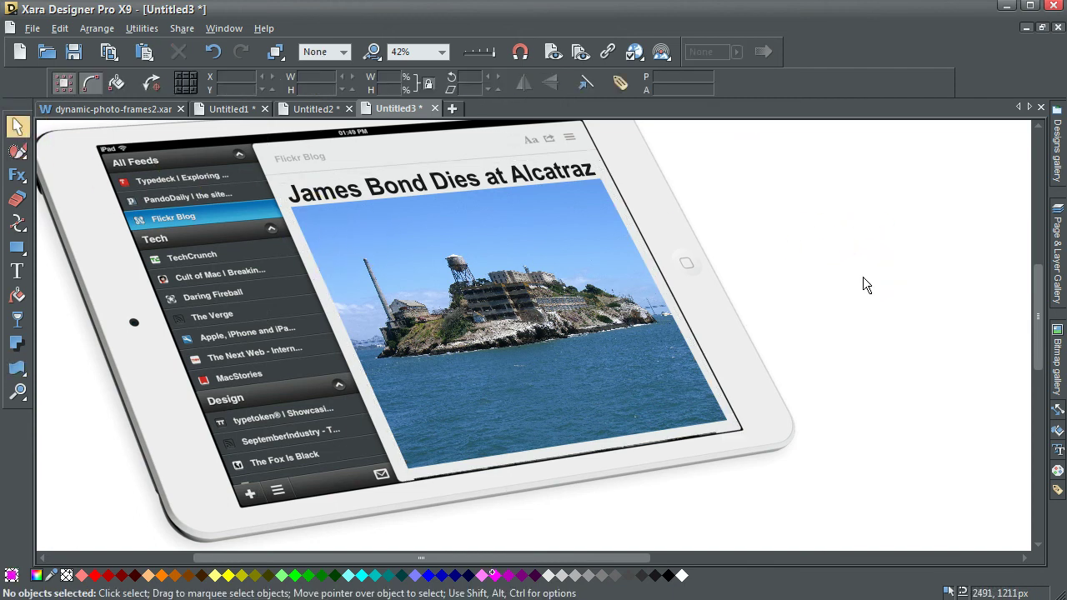
pyautogui.click(372, 51)
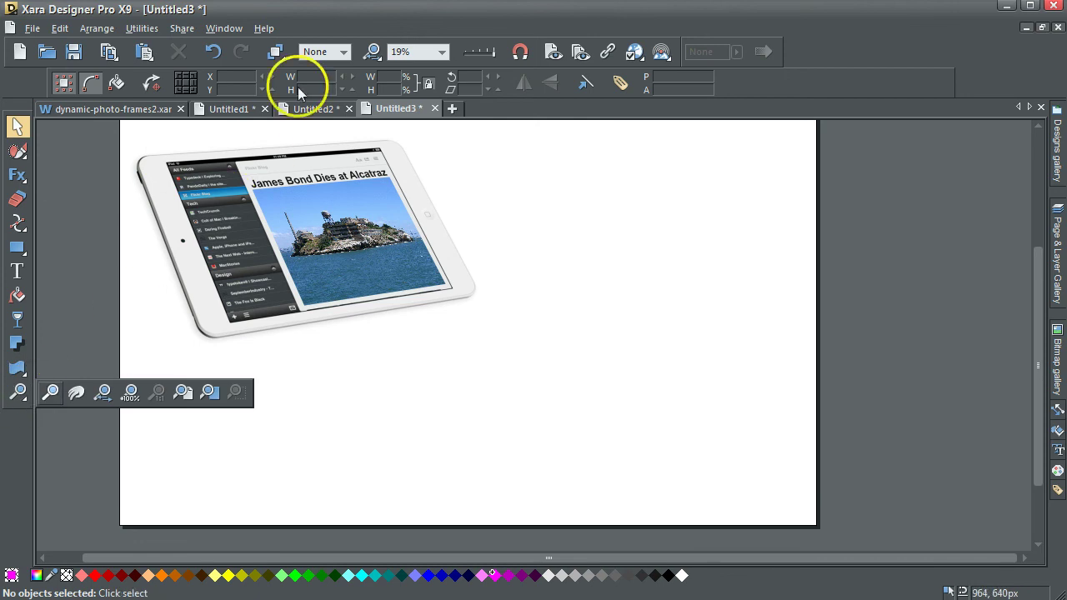
pyautogui.click(376, 52)
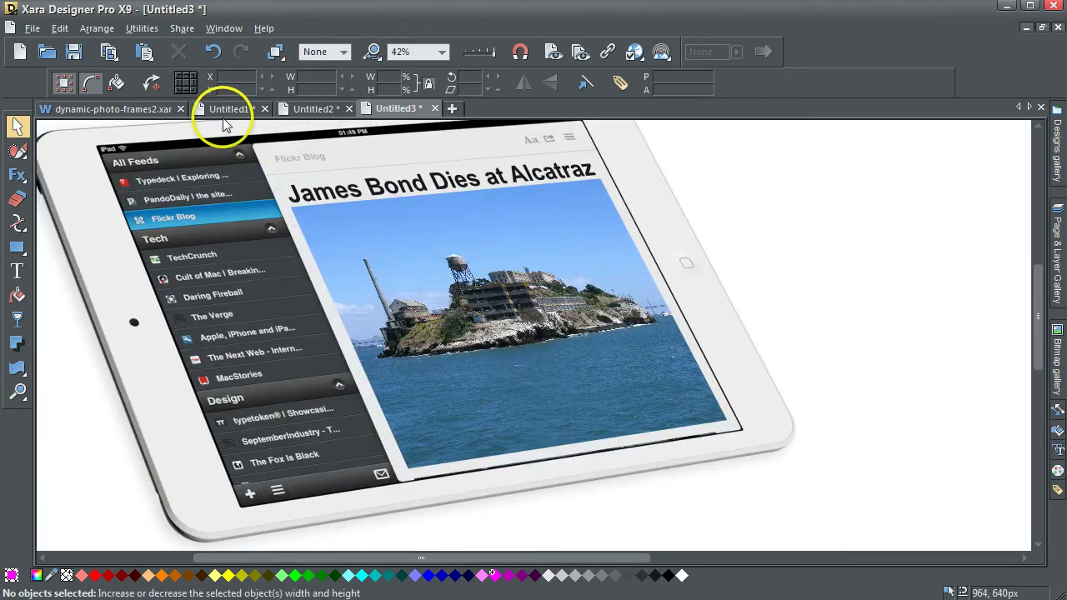
pyautogui.click(446, 342)
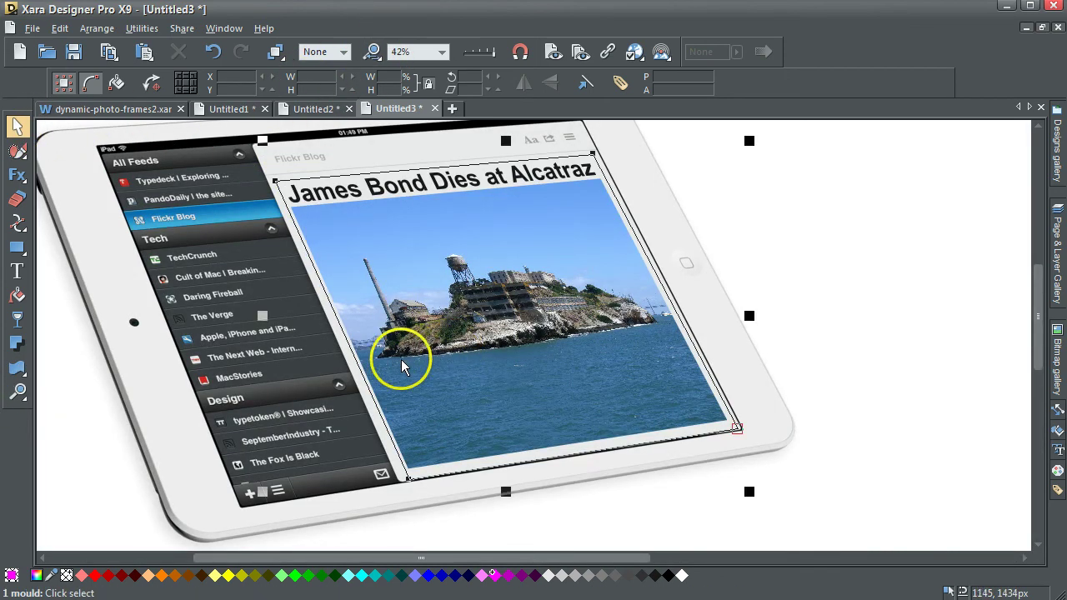
pyautogui.click(17, 368)
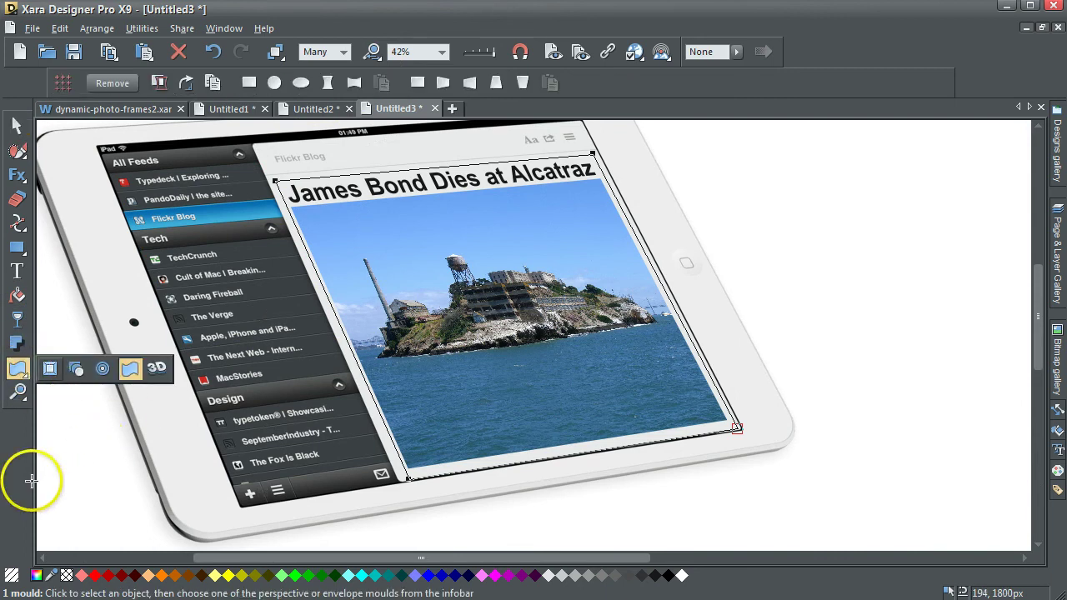
# Zoom in on the photo's bottom corner and return to the mould, undoing an accidental new perspective.
pyautogui.click(17, 391)
pyautogui.moveTo(375, 422); pyautogui.dragTo(509, 525)
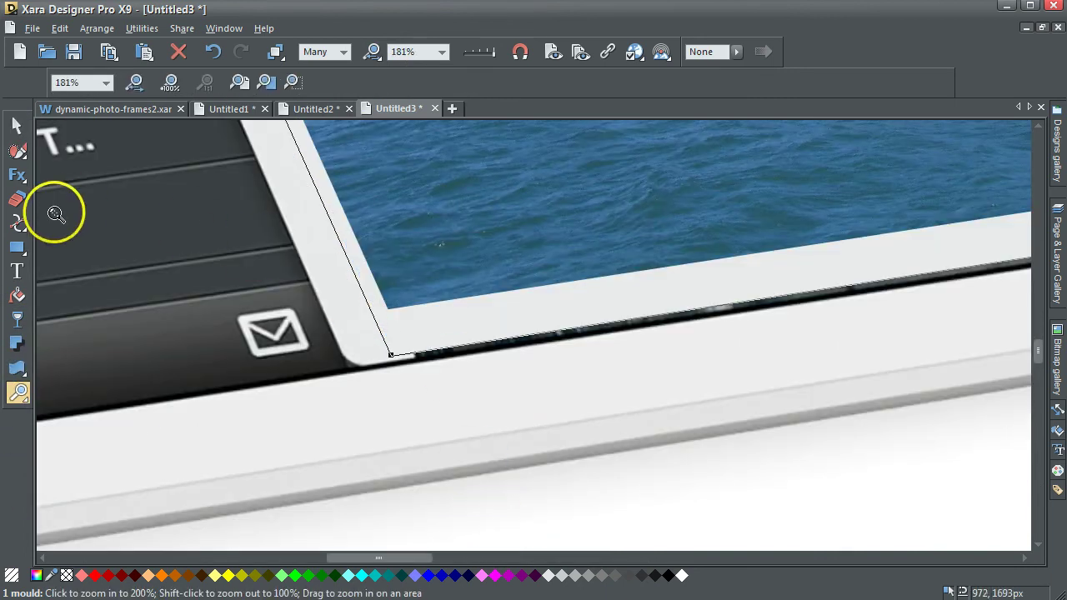
pyautogui.click(18, 370)
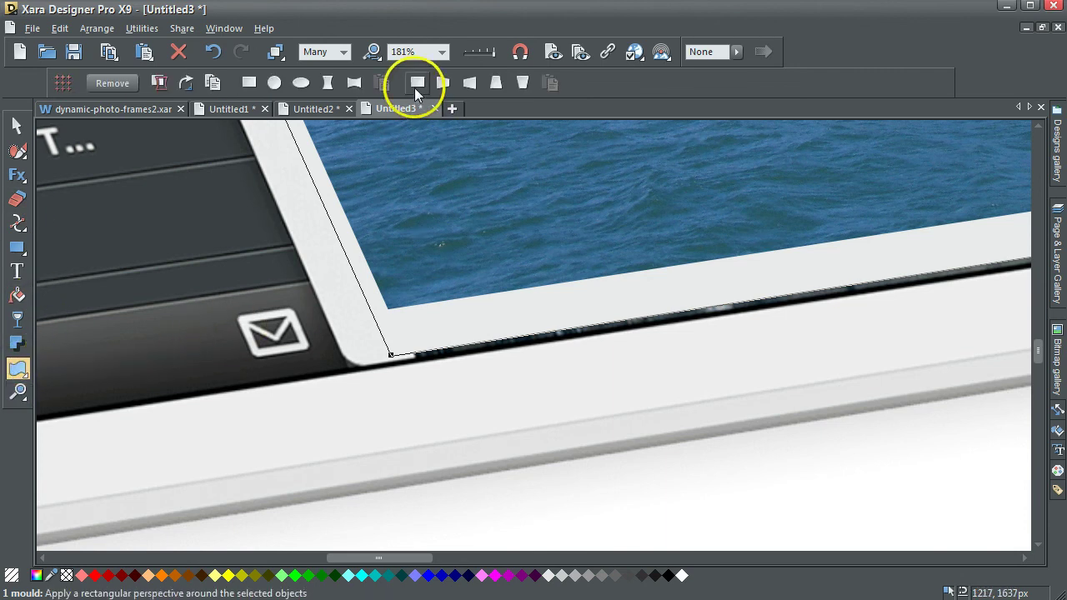
pyautogui.click(417, 83)
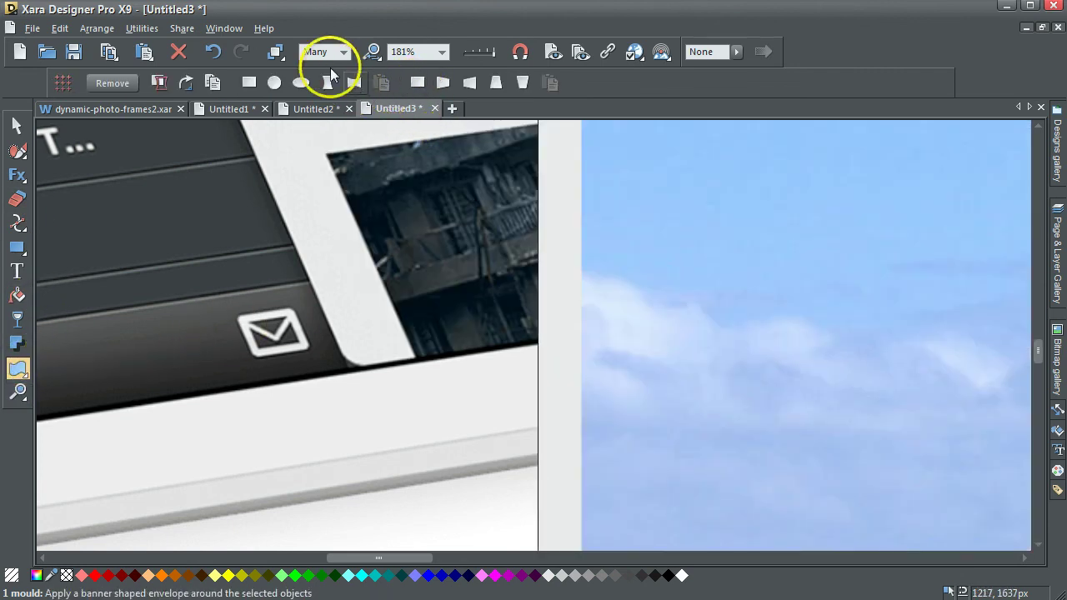
pyautogui.click(215, 53)
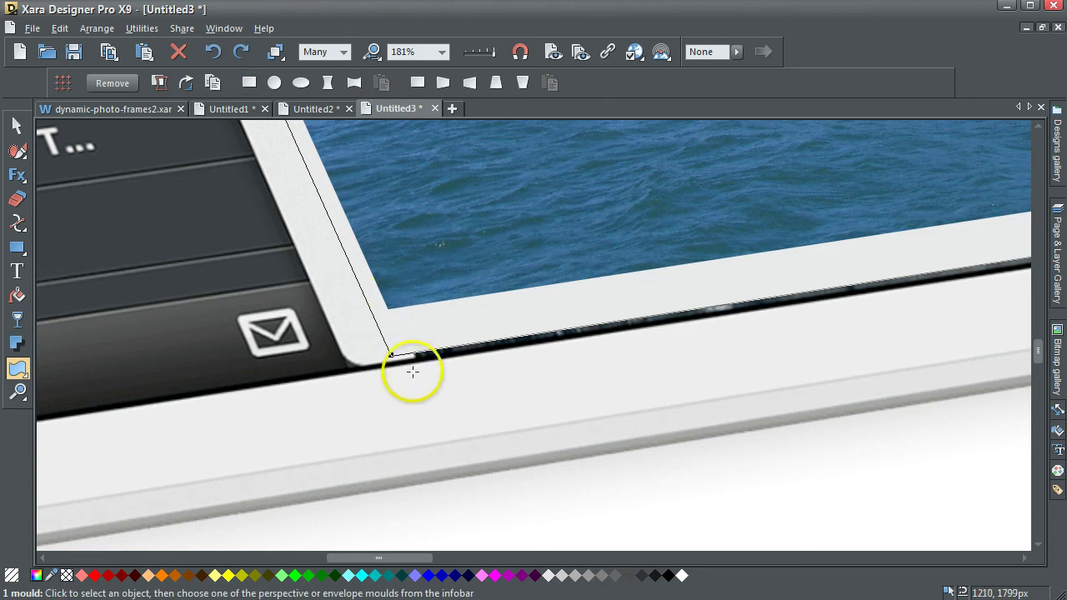
# Drag the mould's corner handles snugly into the screen corners, then restore the previous zoom.
pyautogui.moveTo(391, 356)
pyautogui.mouseDown()
pyautogui.moveTo(326, 356)
pyautogui.moveTo(393, 362)
pyautogui.mouseUp()
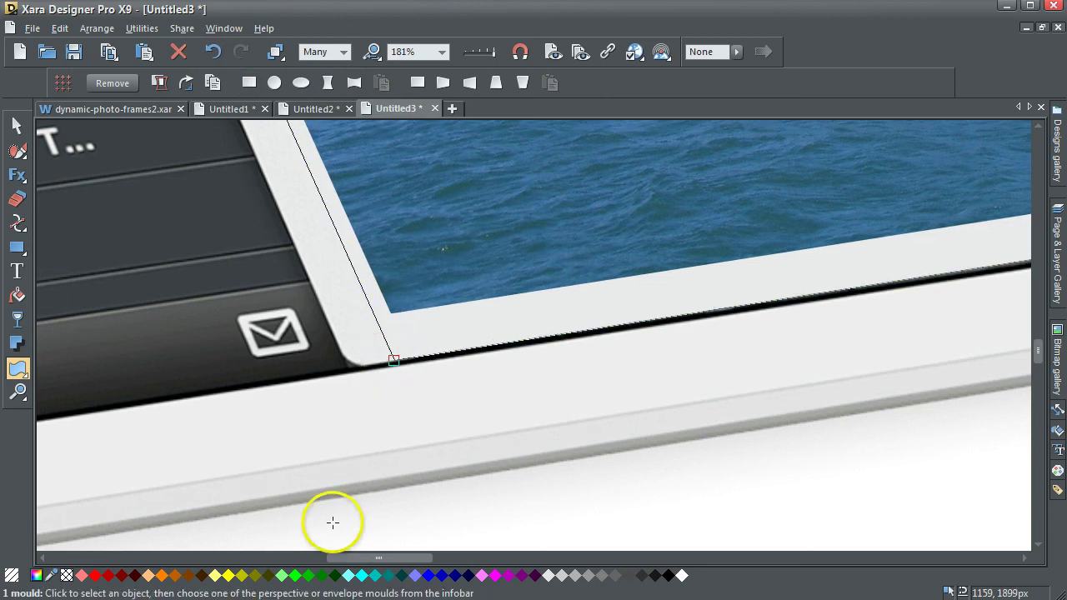
pyautogui.moveTo(362, 561); pyautogui.dragTo(492, 571)
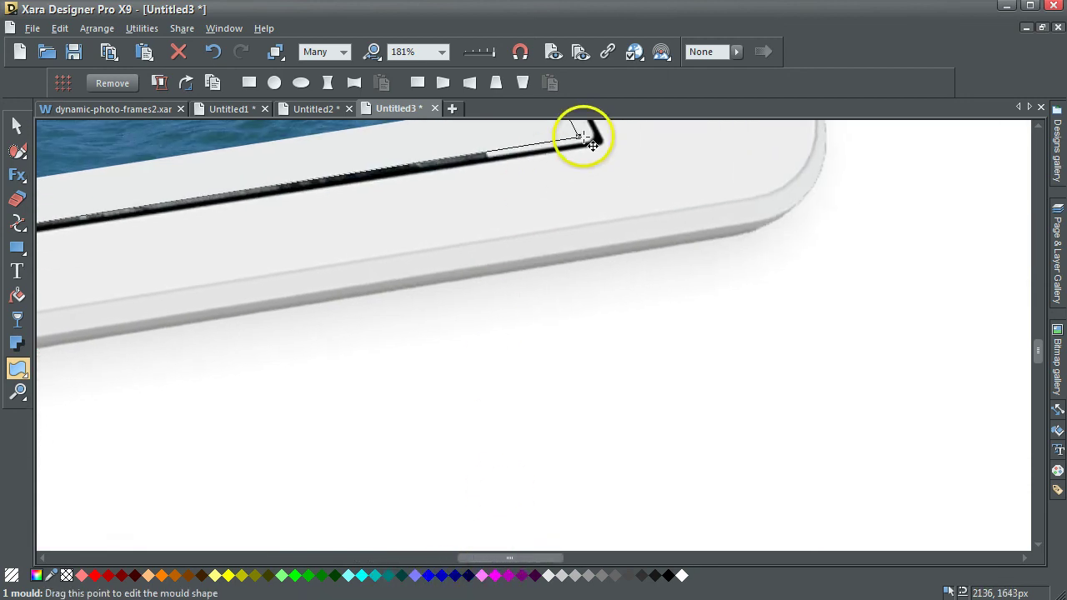
pyautogui.moveTo(586, 144)
pyautogui.mouseDown()
pyautogui.moveTo(578, 137)
pyautogui.moveTo(587, 148)
pyautogui.mouseUp()
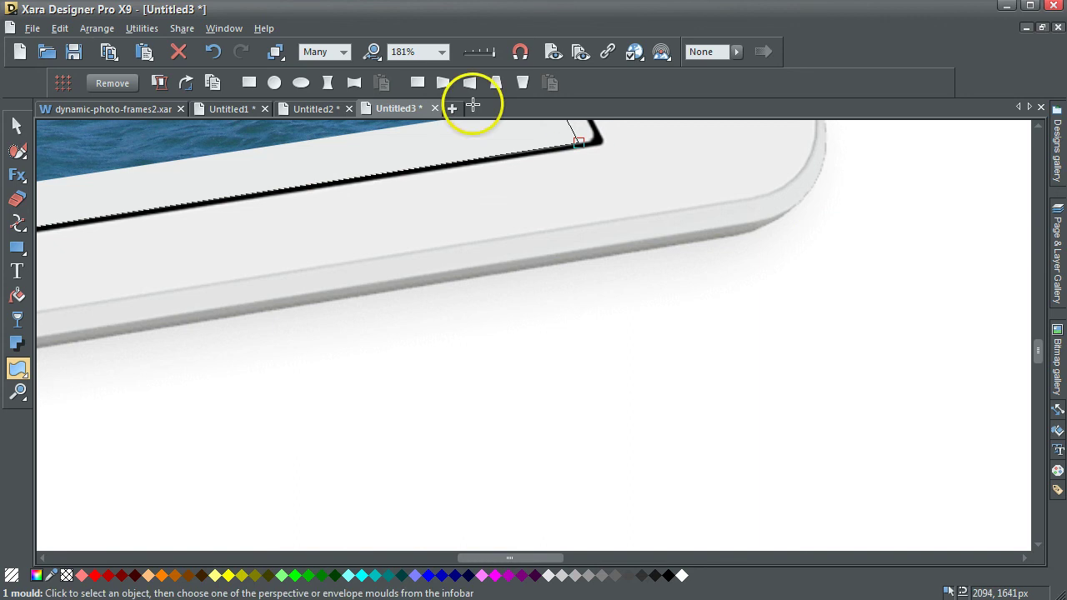
pyautogui.click(374, 52)
pyautogui.click(374, 51)
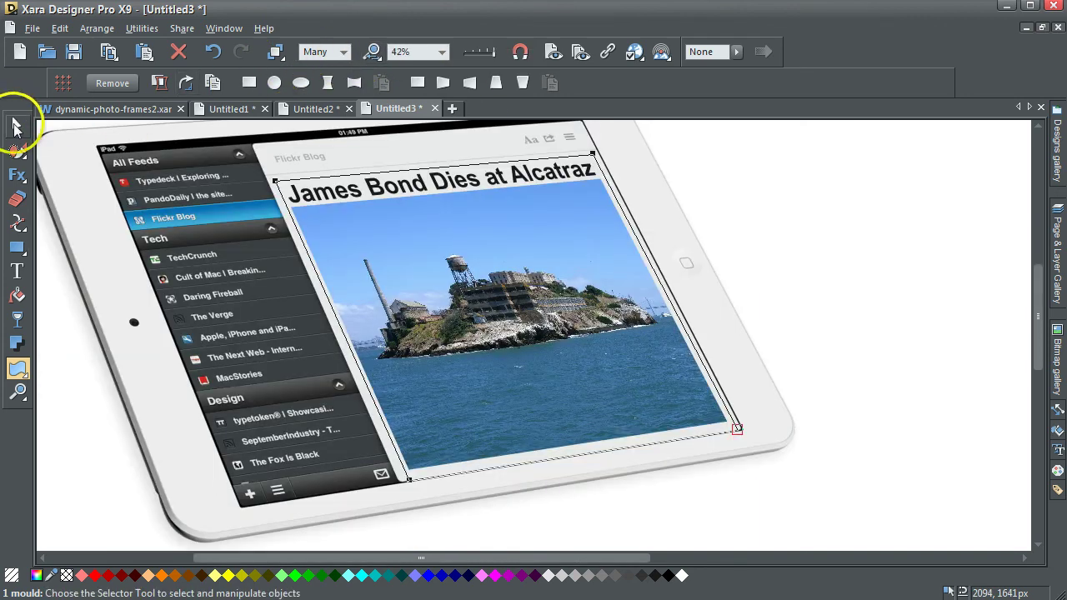
# Deselect the mould, zoom to the whole drawing, and marquee-select the iPad, photo and headline together.
pyautogui.click(16, 125)
pyautogui.click(806, 223)
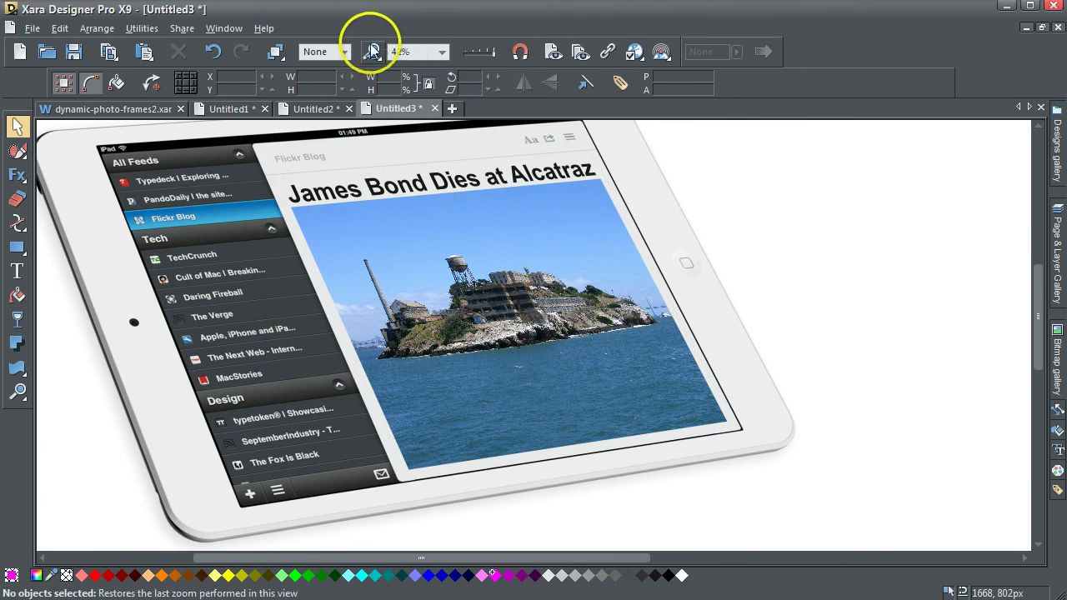
pyautogui.moveTo(373, 46)
pyautogui.click(500, 62)
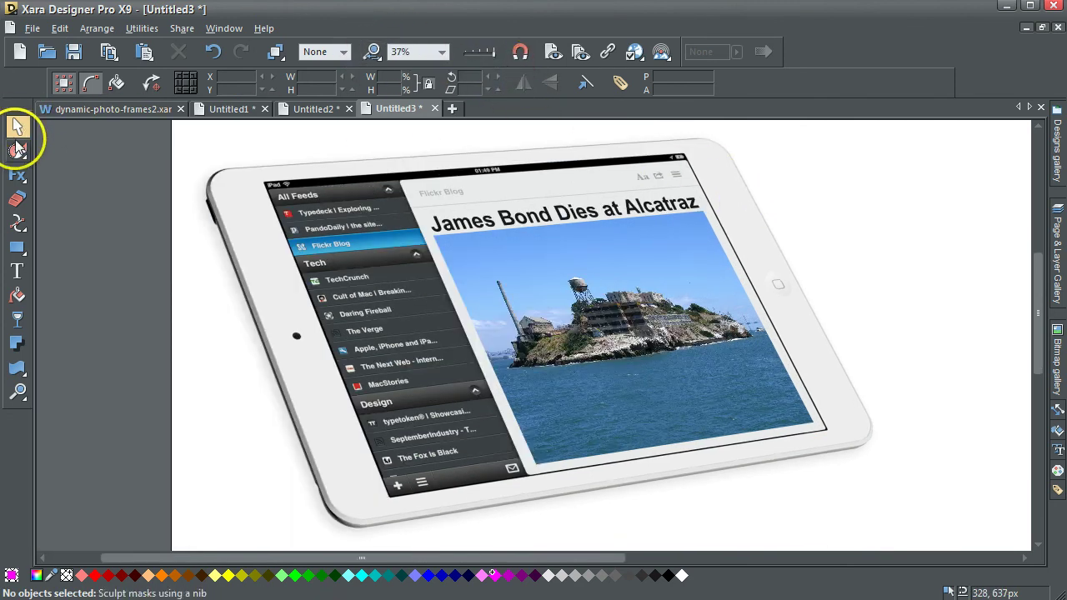
pyautogui.moveTo(116, 127); pyautogui.dragTo(955, 550)
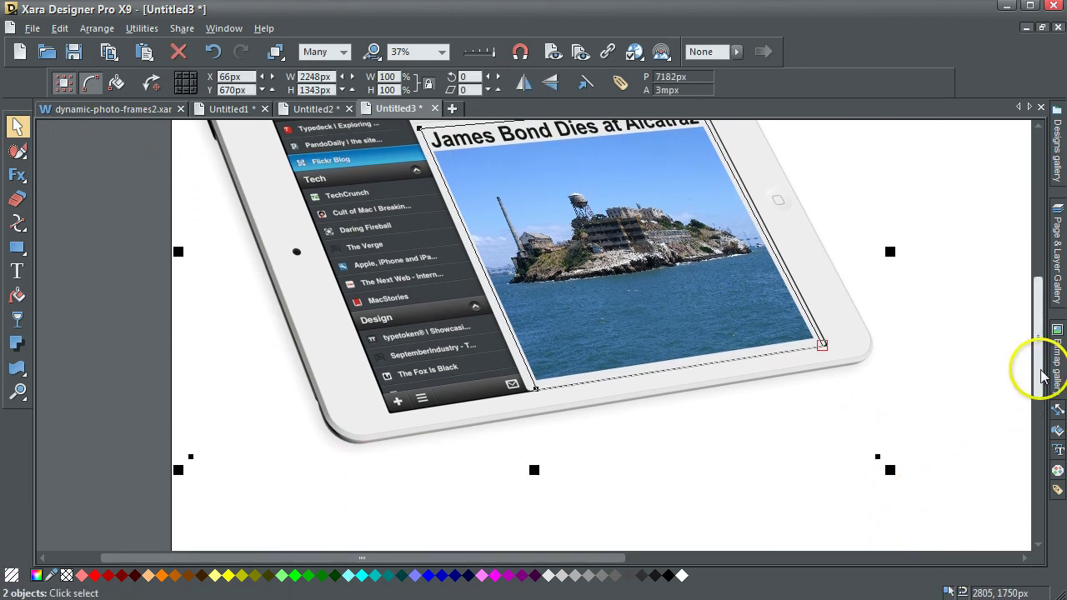
pyautogui.moveTo(1036, 369); pyautogui.dragTo(1034, 352)
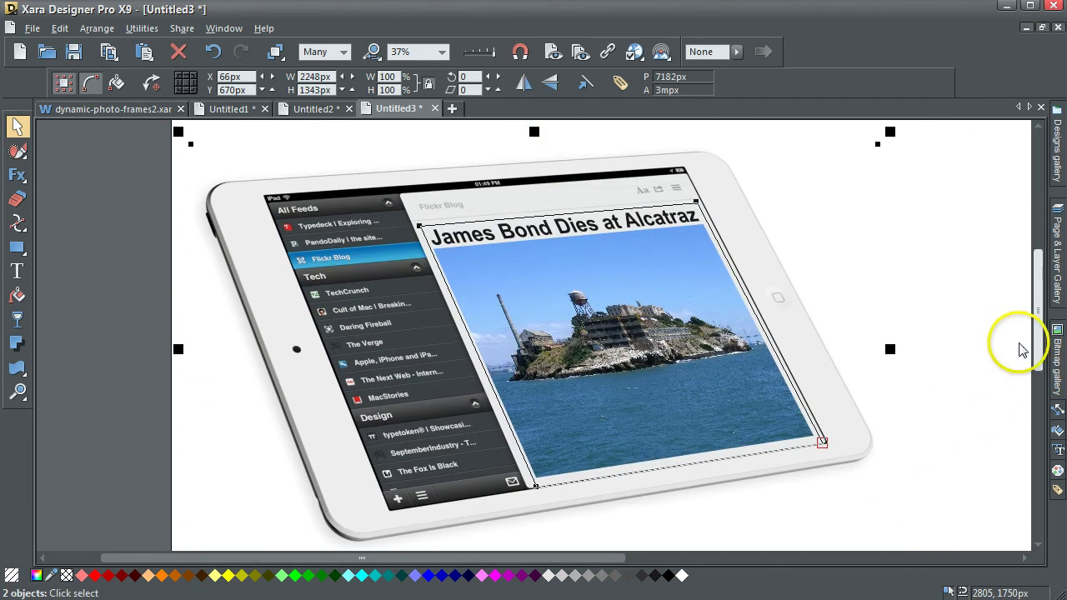
# Create a 300 dpi bitmap copy of the selected tablet mock-up with Arrange > Create Bitmap Copy.
pyautogui.click(97, 29)
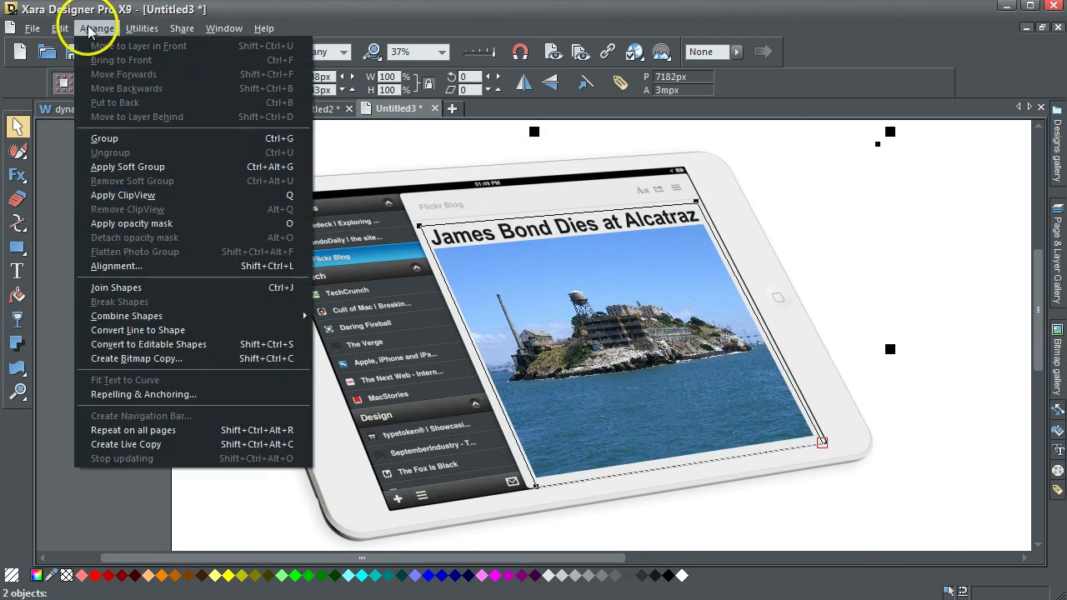
pyautogui.click(140, 359)
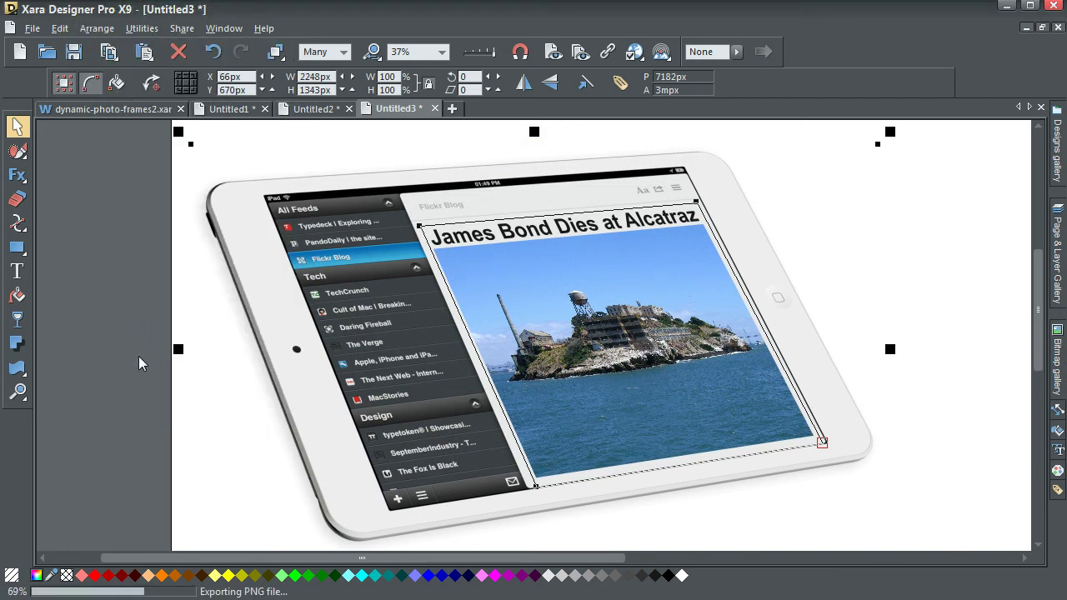
pyautogui.click(591, 520)
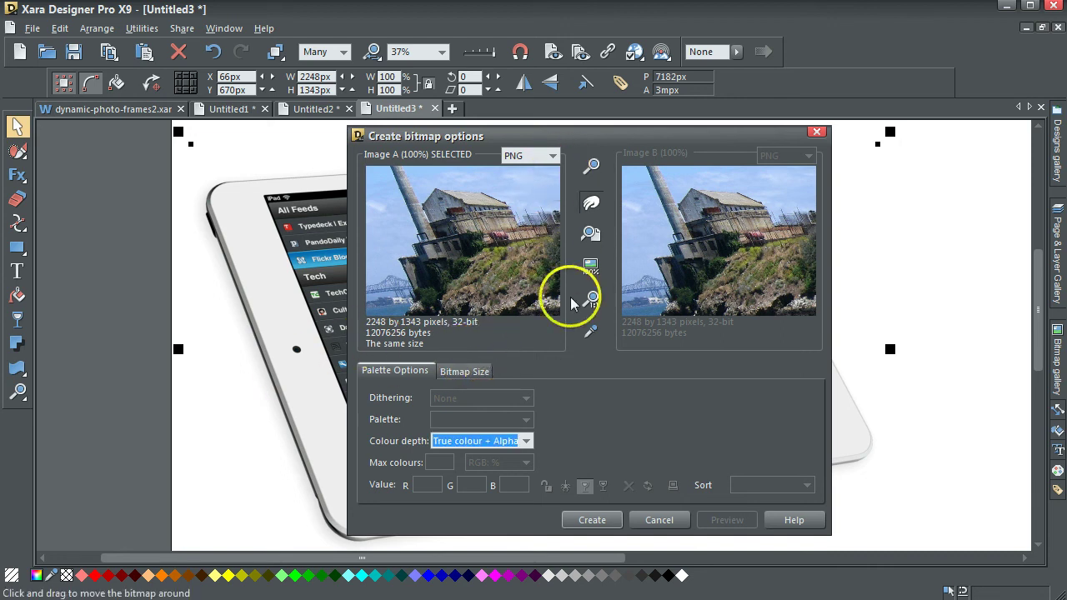
pyautogui.click(470, 375)
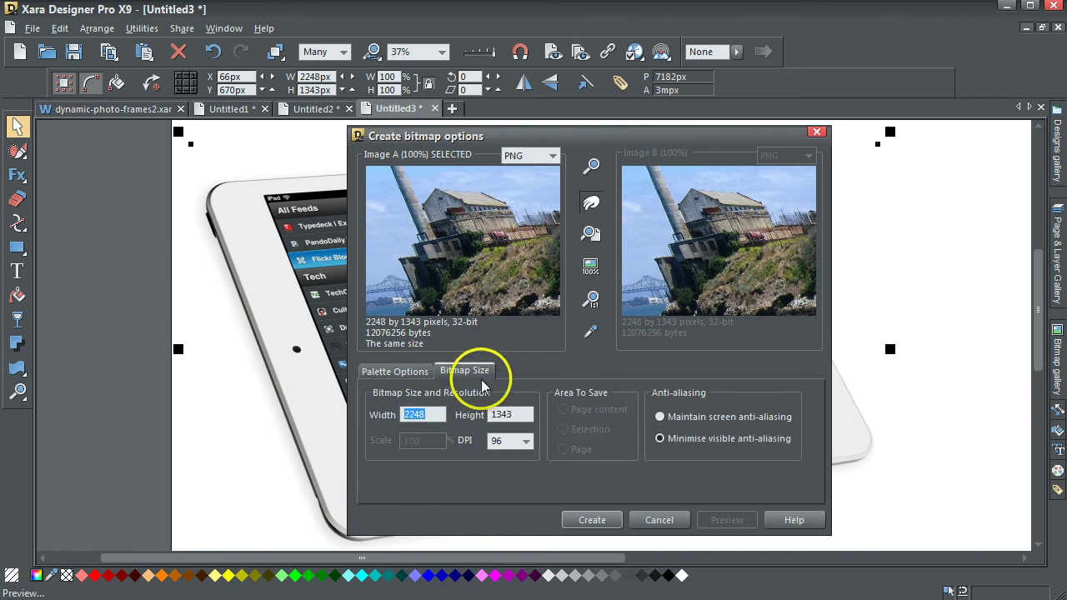
pyautogui.click(526, 444)
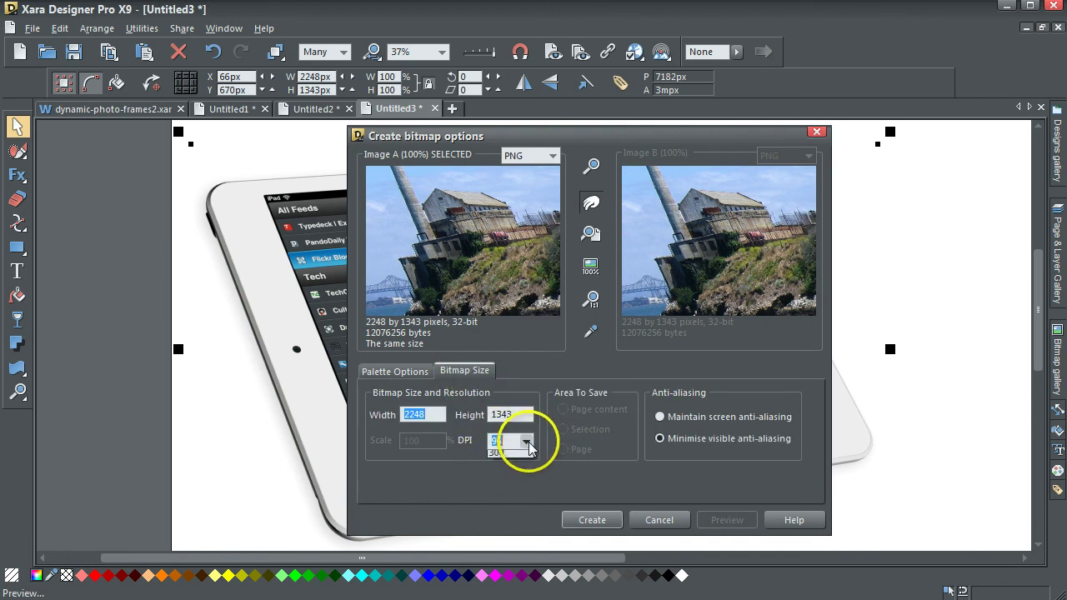
pyautogui.click(509, 533)
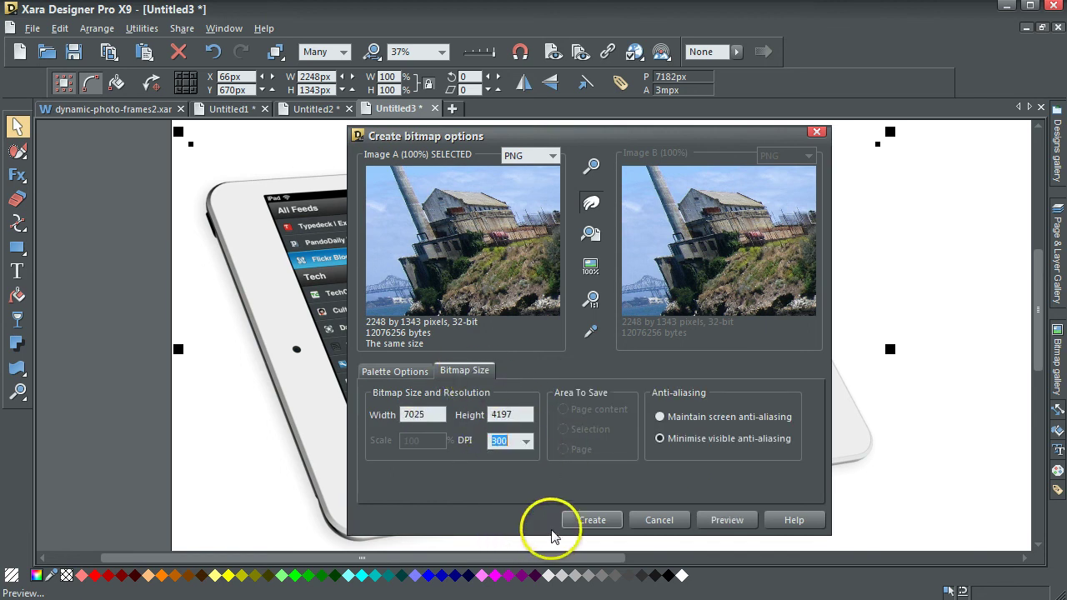
pyautogui.click(593, 520)
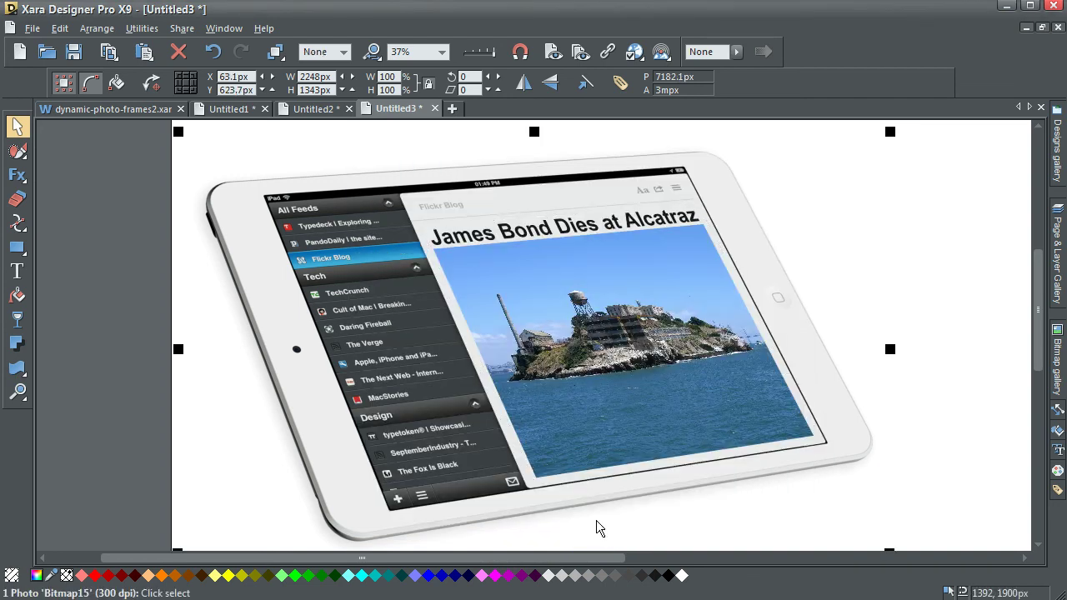
# Drag the new 300 dpi bitmap copy to the right of the original and reselect it.
pyautogui.click(531, 405)
pyautogui.moveTo(533, 387); pyautogui.dragTo(609, 385)
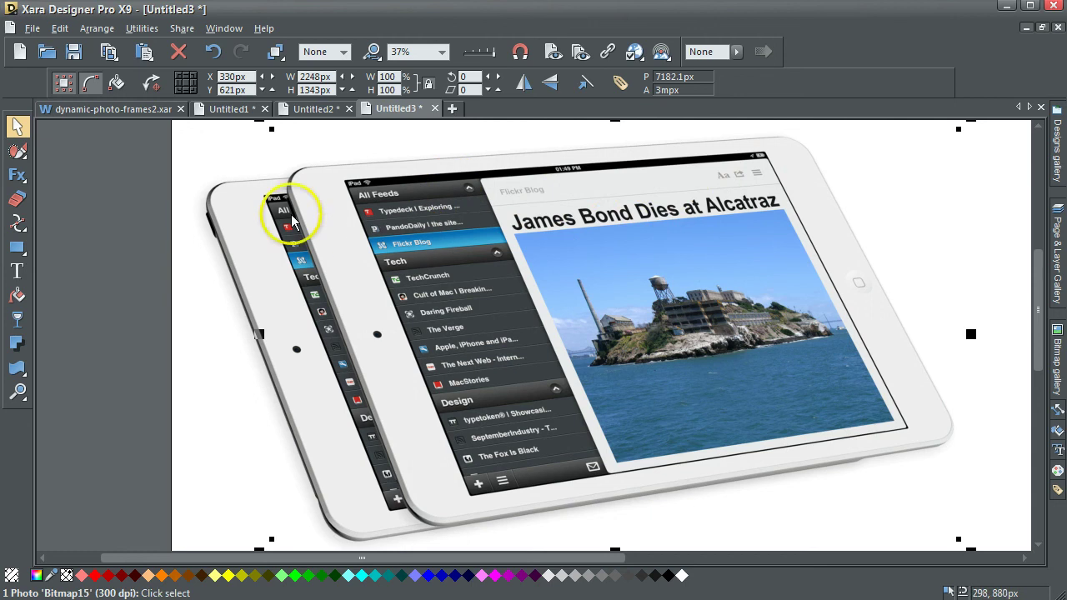
pyautogui.click(124, 215)
pyautogui.click(333, 245)
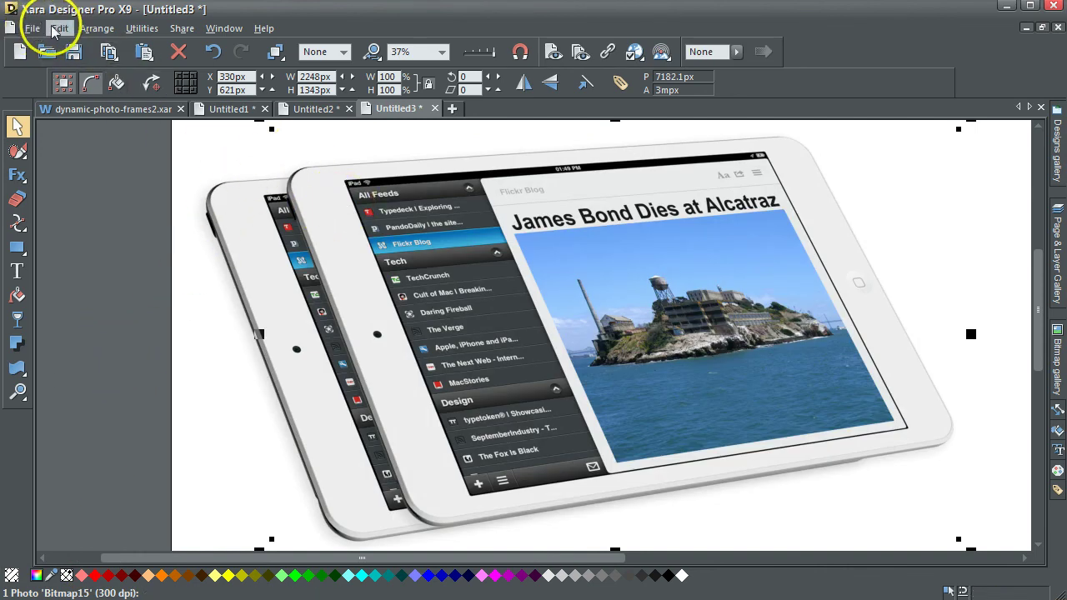
# Create a second bitmap copy of the tablet, keeping the resolution at the default 96 dpi.
pyautogui.click(33, 29)
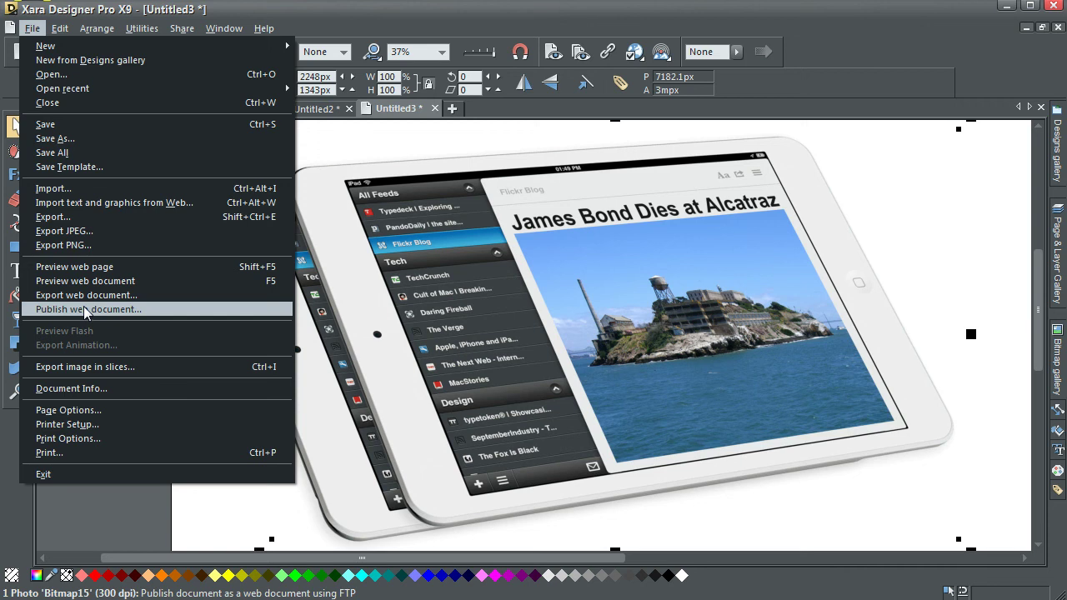
pyautogui.moveTo(71, 29)
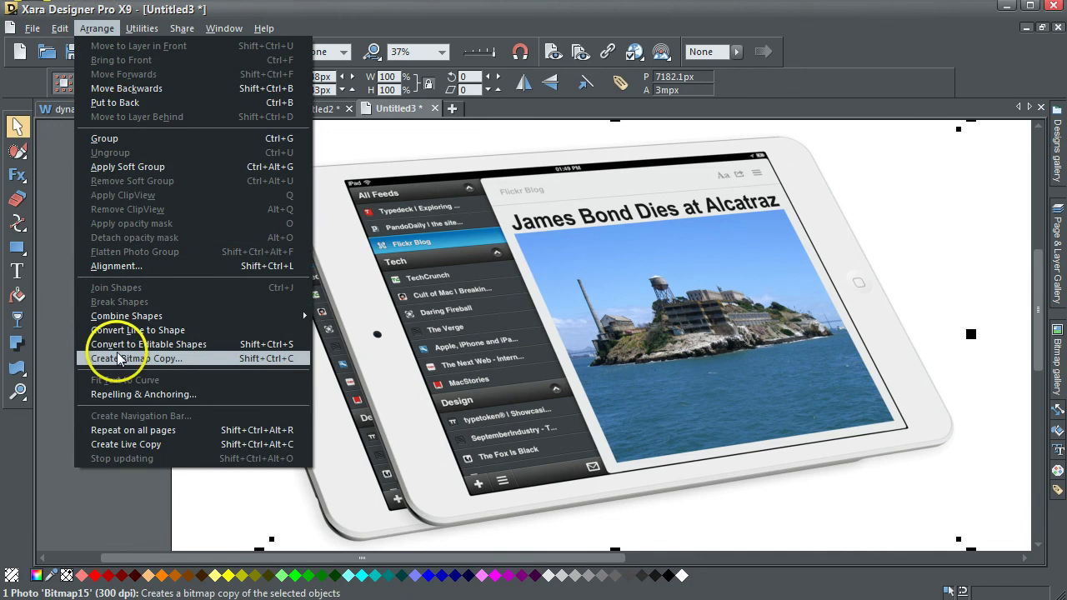
pyautogui.click(120, 359)
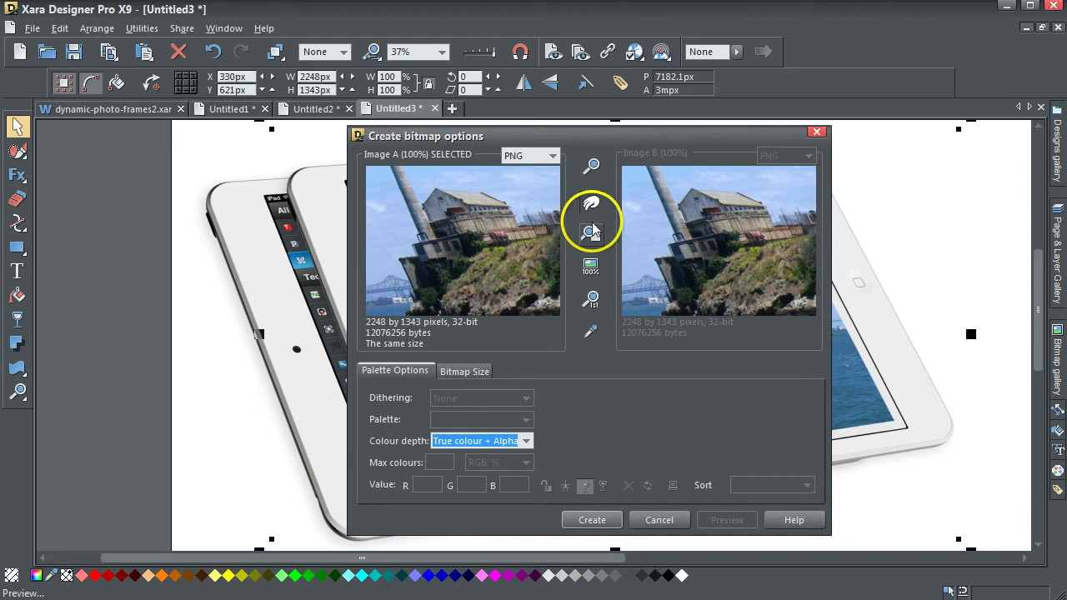
pyautogui.click(466, 371)
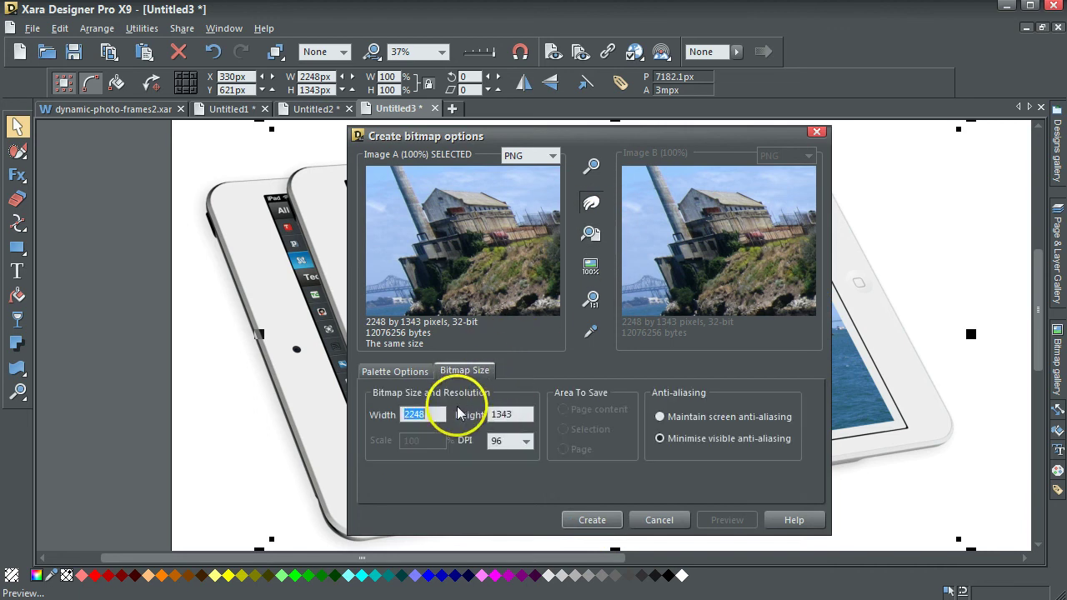
pyautogui.click(530, 442)
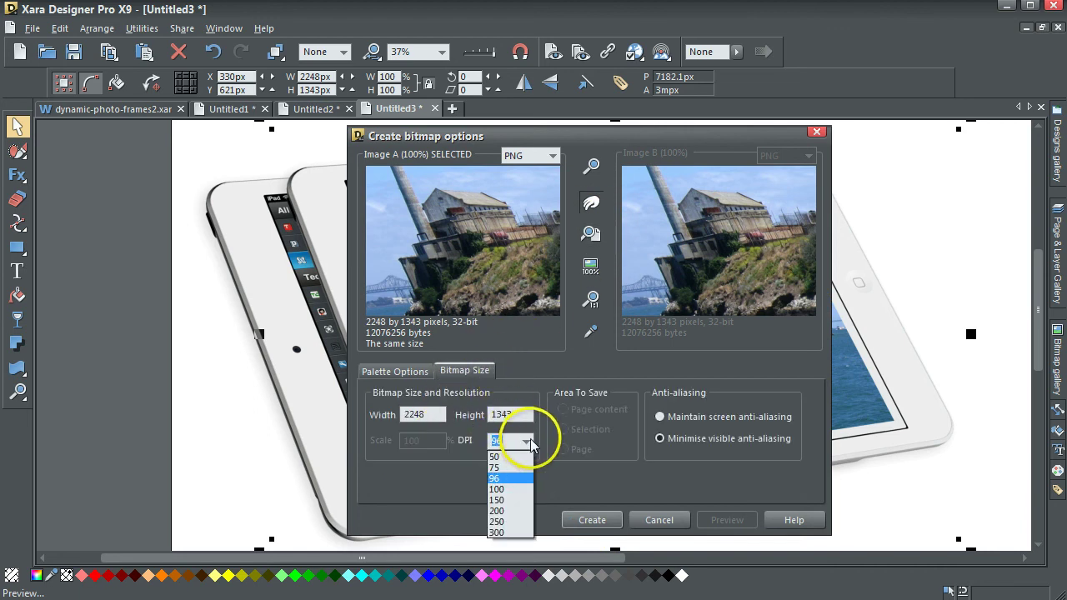
pyautogui.click(532, 439)
pyautogui.click(597, 520)
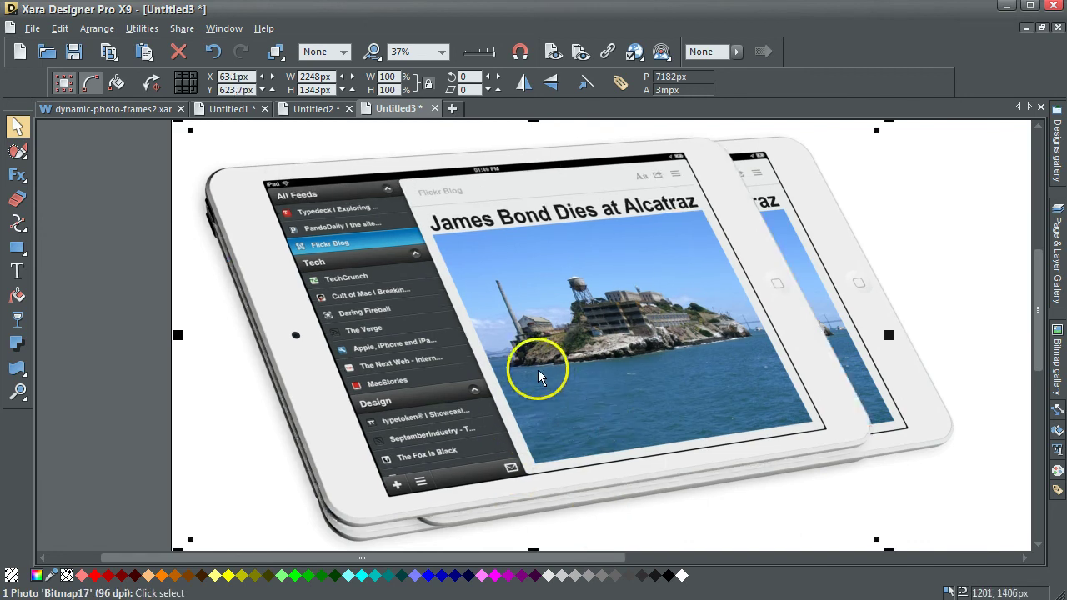
# Move the 96 dpi copy aside to compare it with the others, then delete it.
pyautogui.moveTo(542, 374); pyautogui.dragTo(645, 382)
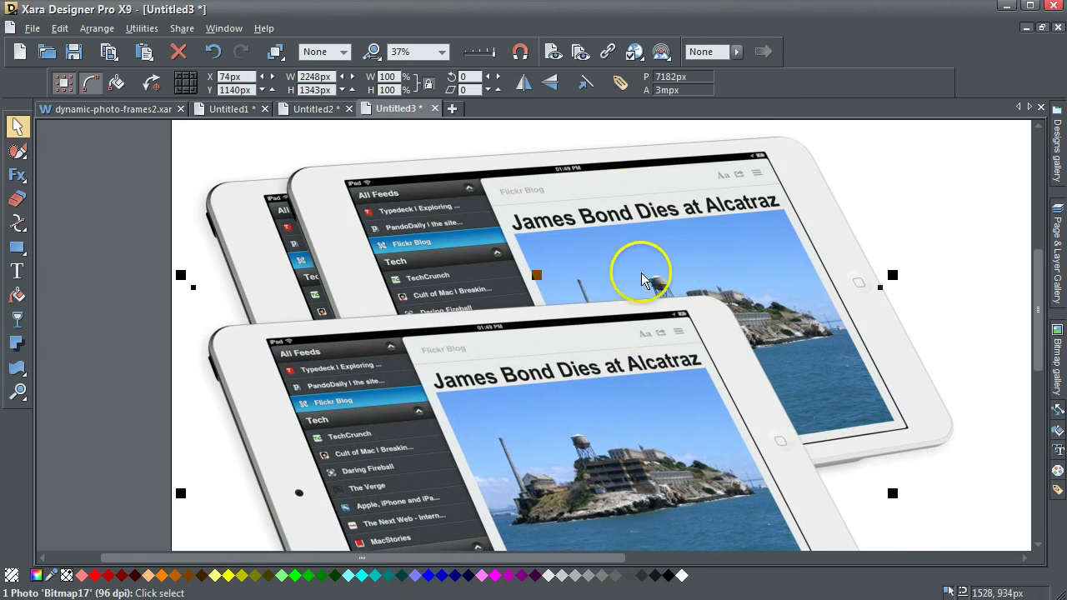
pyautogui.moveTo(410, 435); pyautogui.dragTo(604, 454)
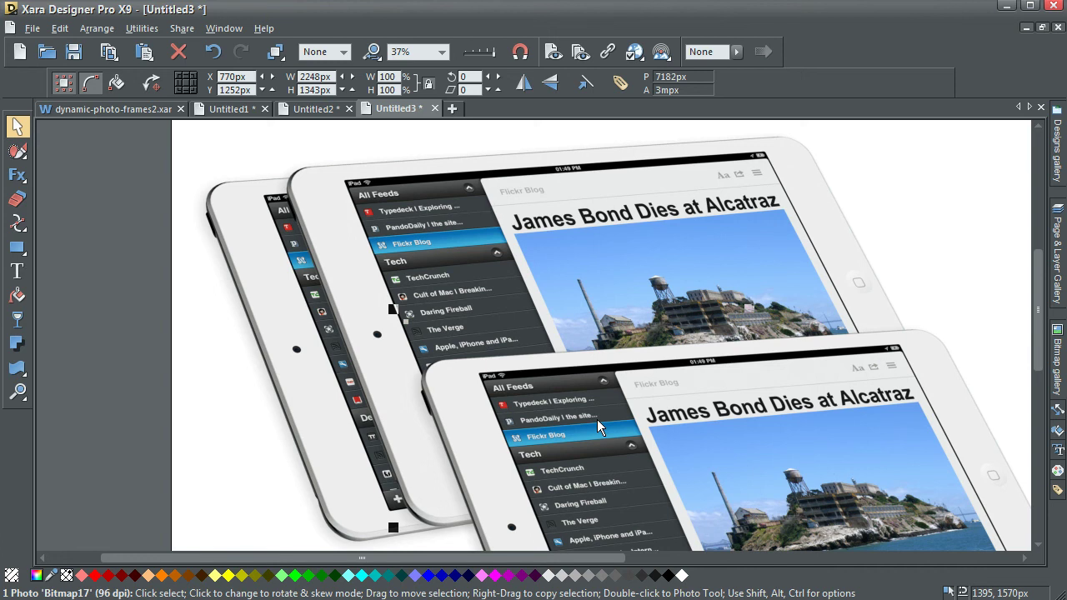
pyautogui.press('Delete')
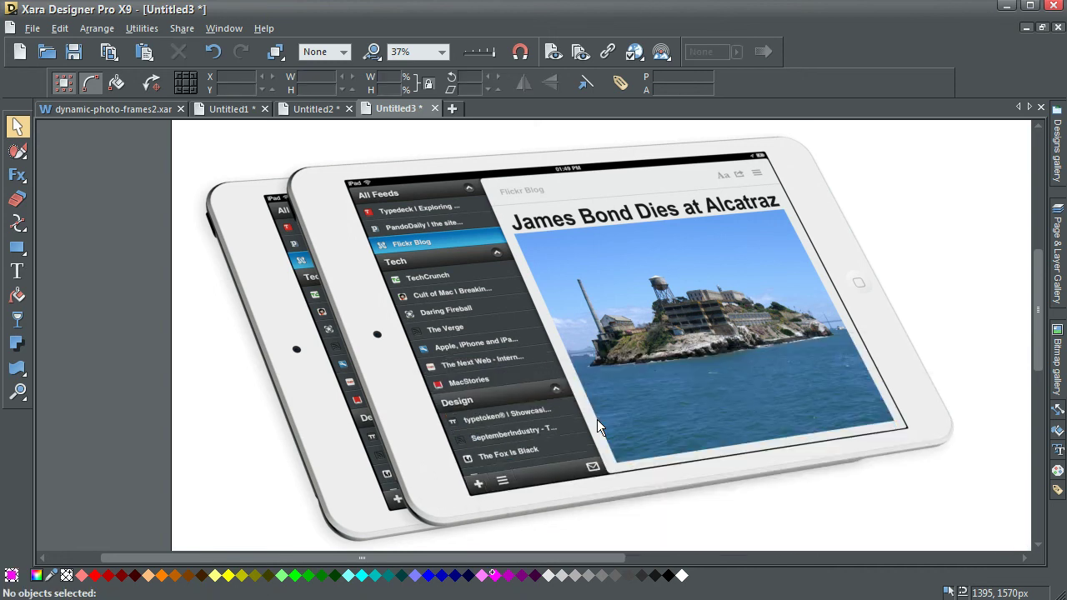